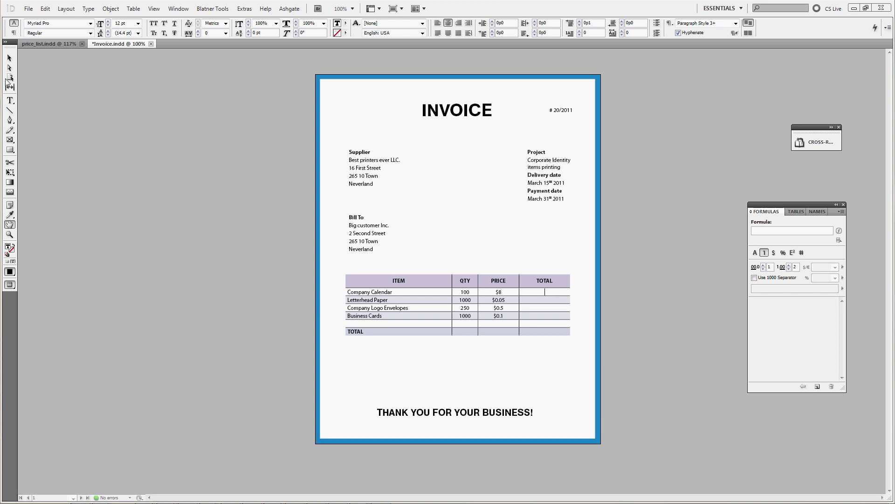
Step: Select the INVOICE title word, then zoom in around the invoice's item table
left_click(10, 99)
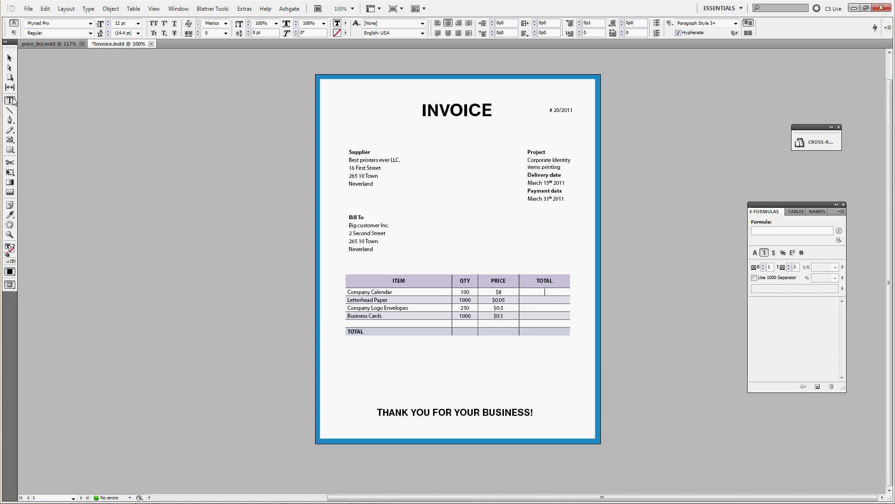
double_click(493, 111)
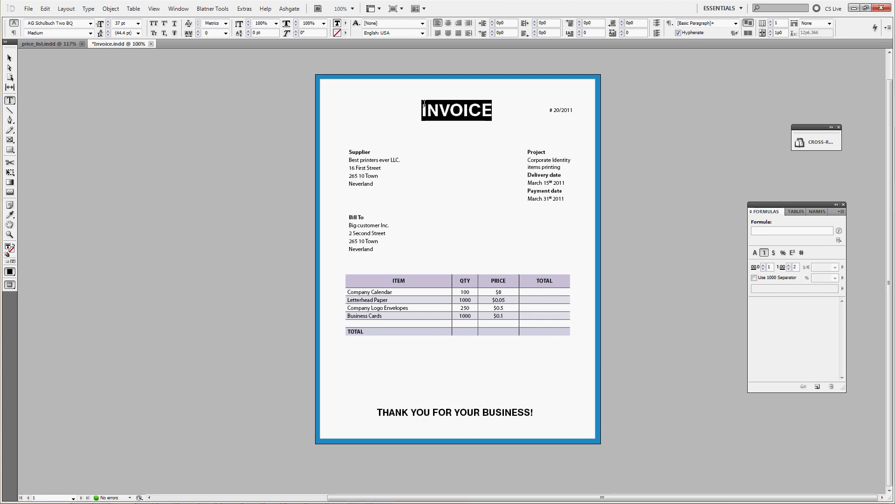
left_click(8, 235)
left_click_drag(343, 271, 606, 372)
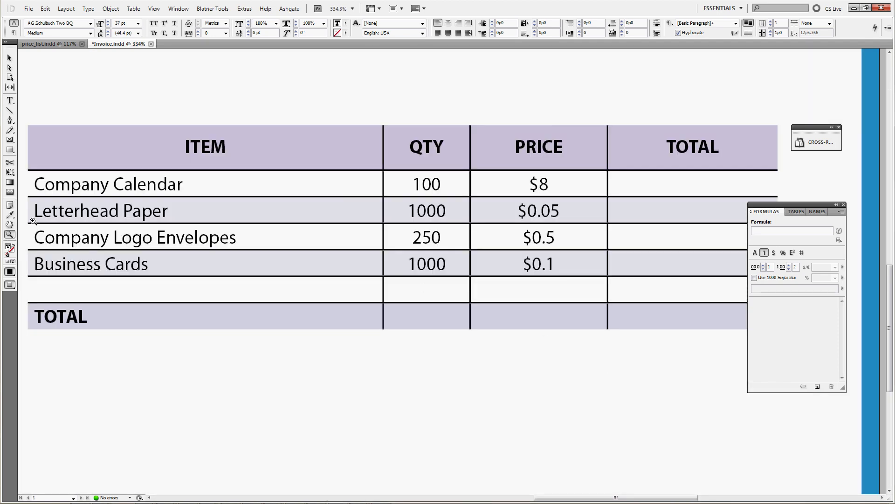
Step: Select the first row's quantity 100 and its $8 price
left_click(13, 101)
left_click(423, 183)
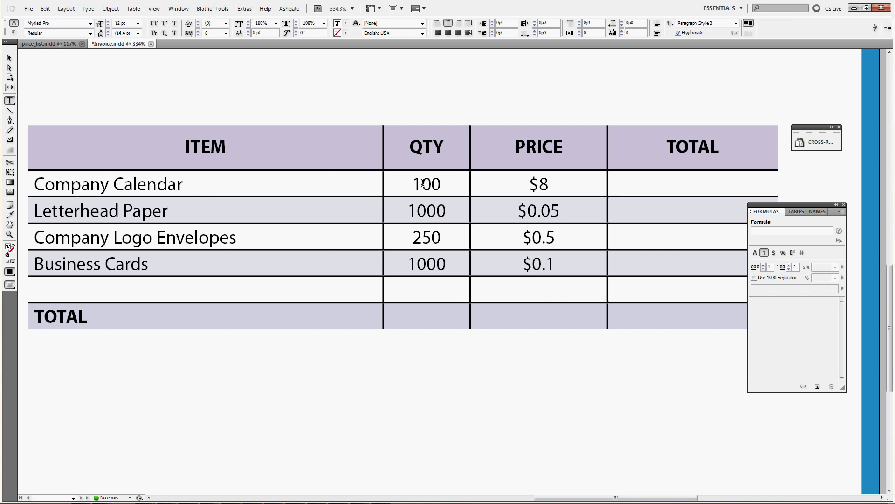
double_click(422, 183)
left_click(531, 184)
left_click_drag(531, 185, 551, 184)
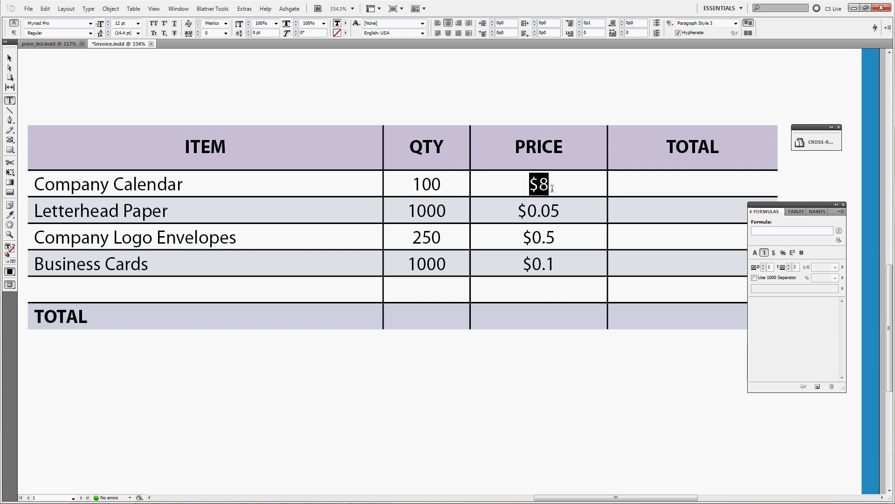
Step: Give the Company Calendar total the formula B2*C2 in $# currency format, showing $800.00
left_click(689, 178)
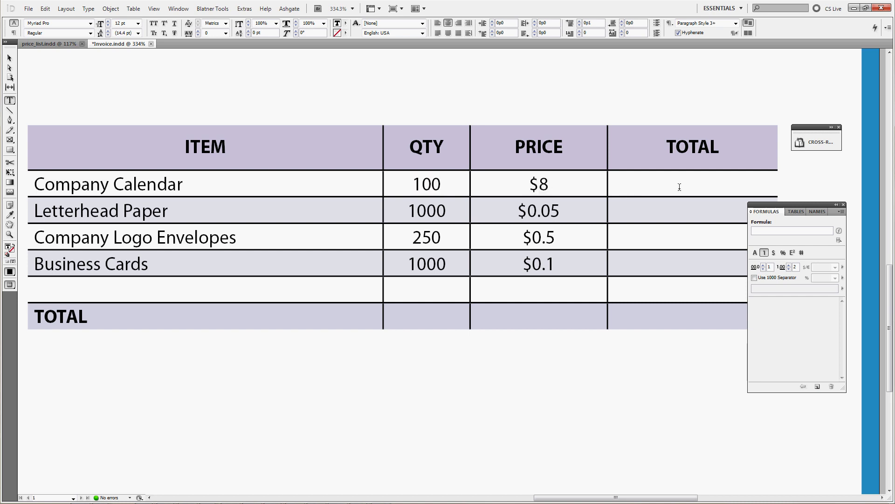
left_click(769, 230)
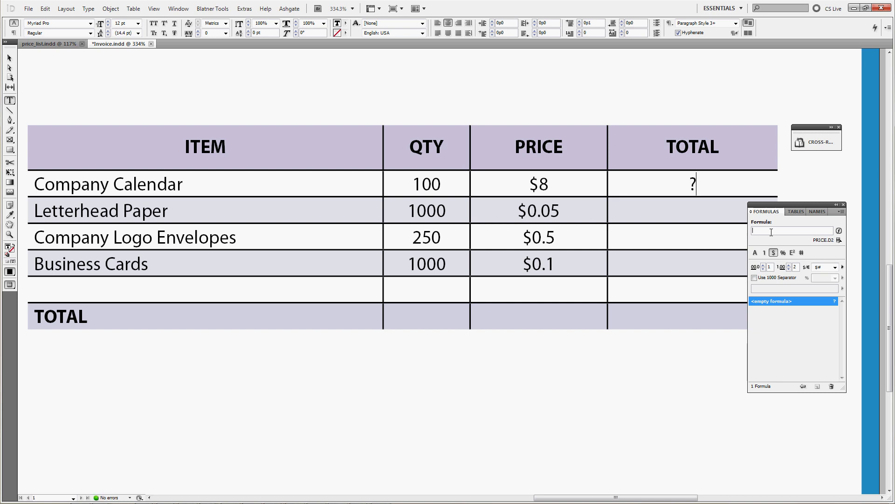
left_click(839, 240)
left_click(433, 184)
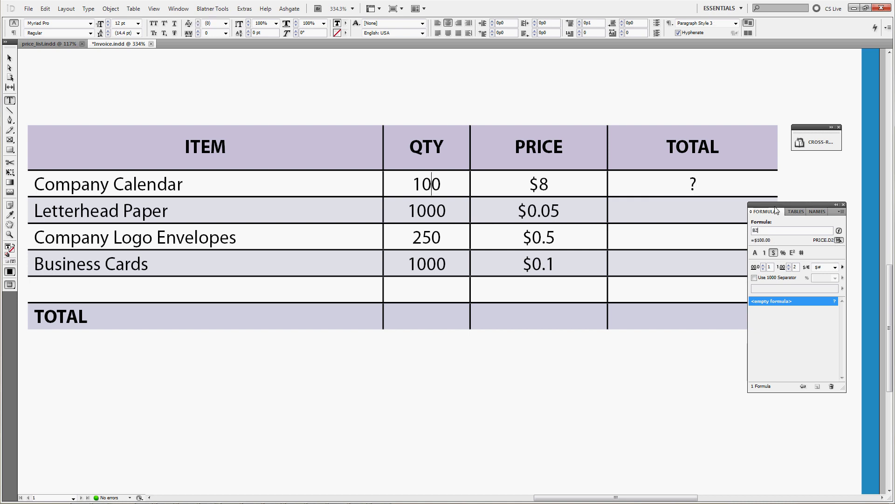
type("*")
left_click(548, 183)
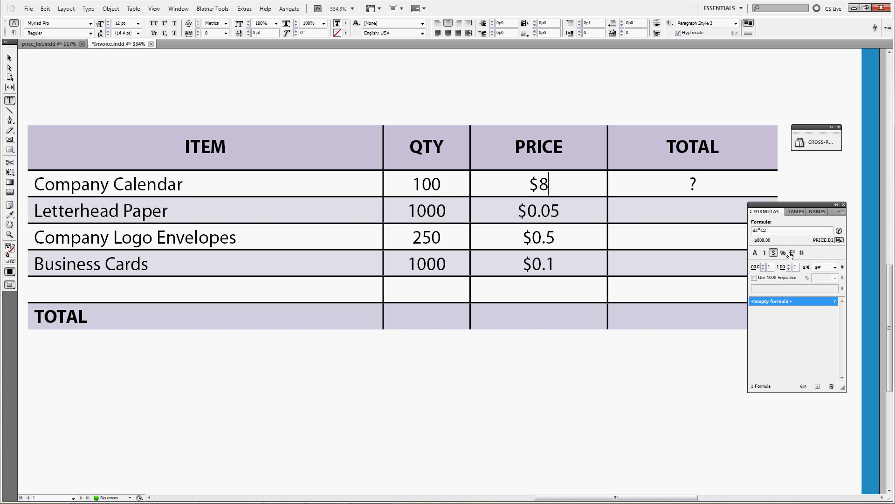
left_click(835, 267)
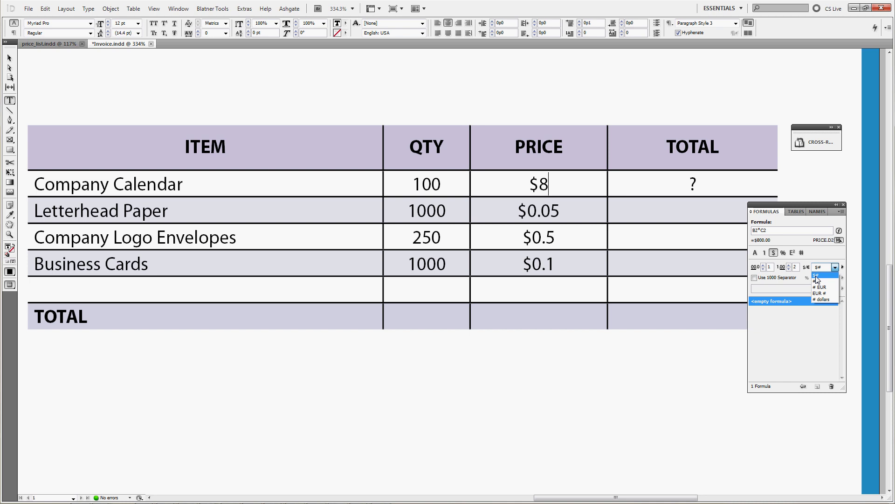
left_click(817, 276)
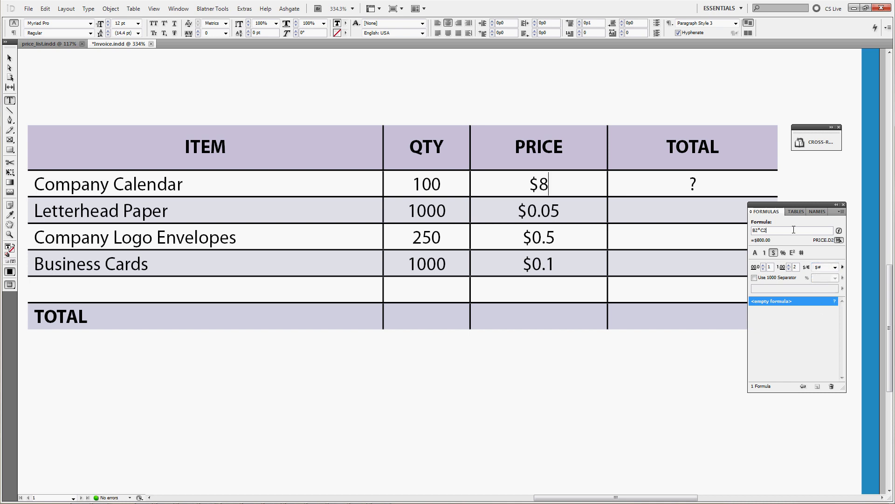
key("Return")
Step: Add B3*C3, B4*C4 and B5*C5 totals for Letterhead Paper, Envelopes and Business Cards
left_click(725, 184)
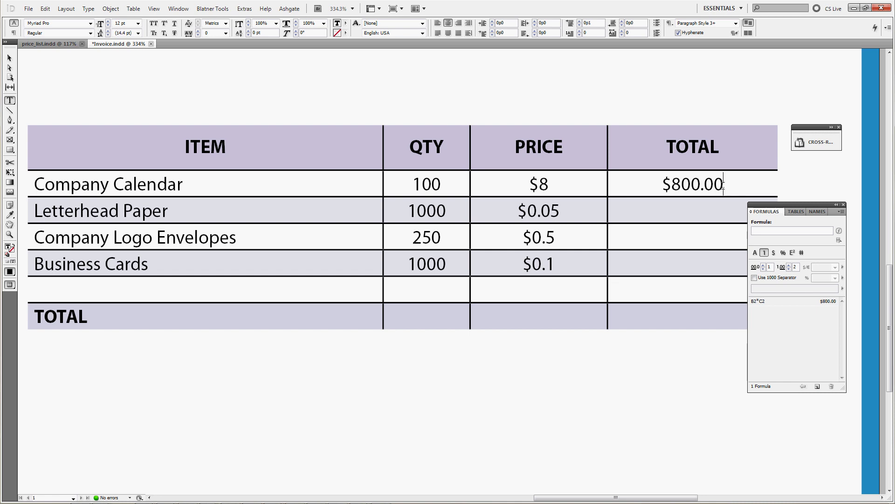
left_click_drag(719, 185, 666, 185)
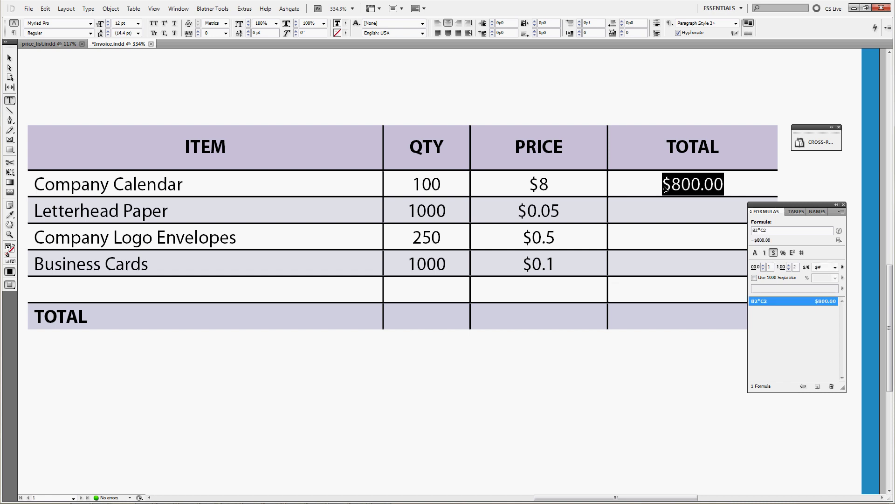
left_click(675, 203)
left_click(712, 226)
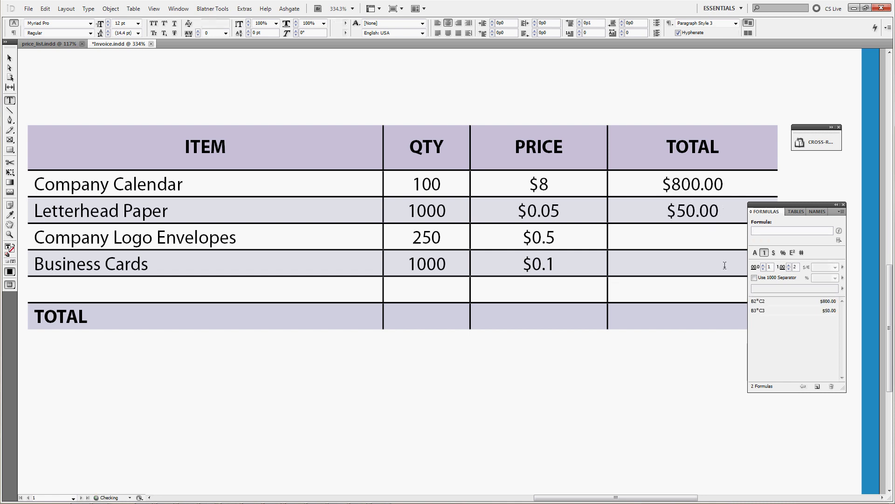
left_click(718, 265)
left_click_drag(731, 265, 410, 260)
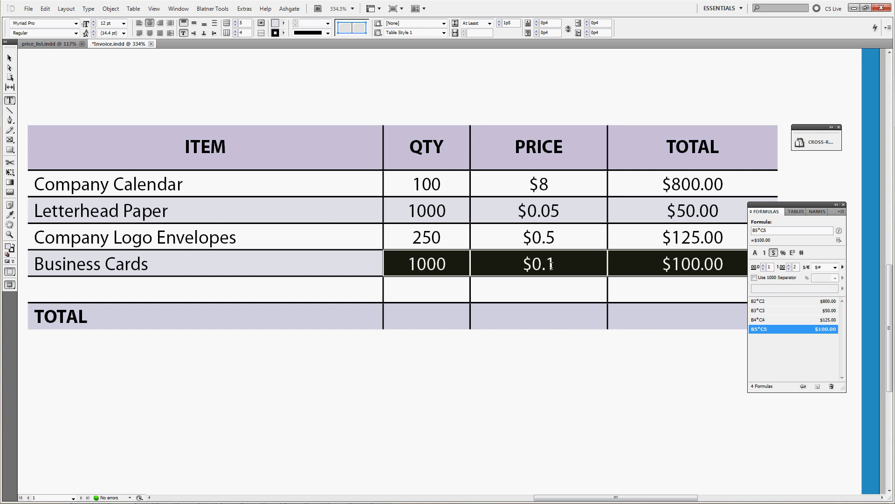
Step: Start a SUM formula in the TOTAL row's total cell
left_click(727, 274)
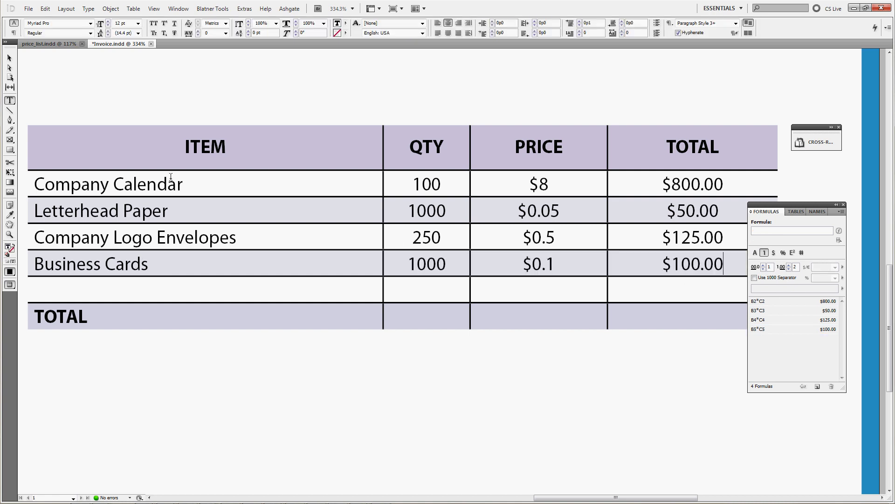
left_click(696, 315)
left_click(769, 231)
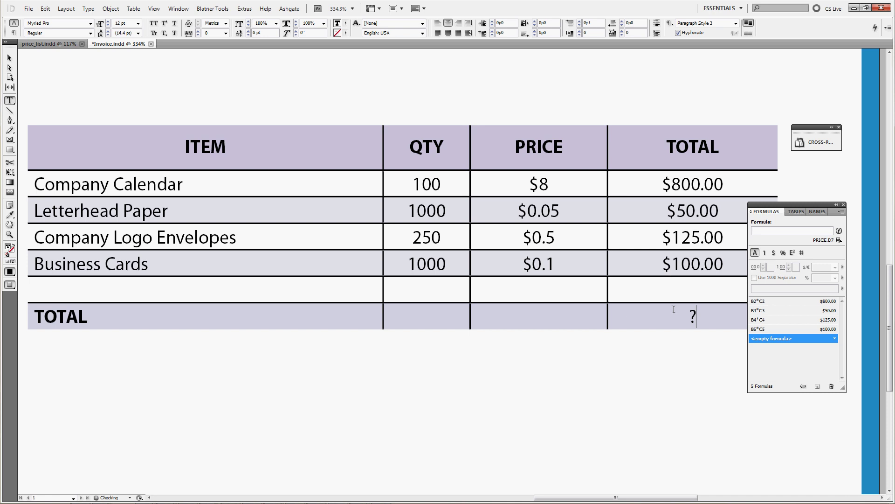
type("SUM")
left_click(839, 230)
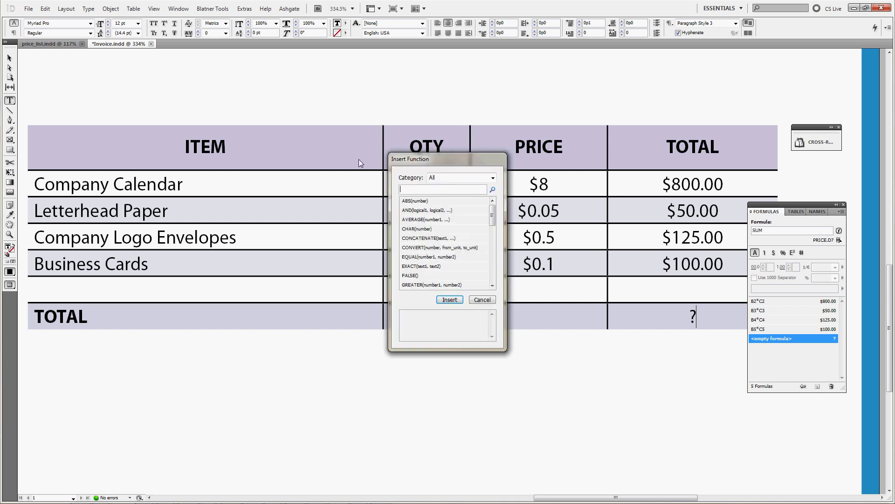
left_click_drag(492, 213, 492, 261)
left_click(431, 285)
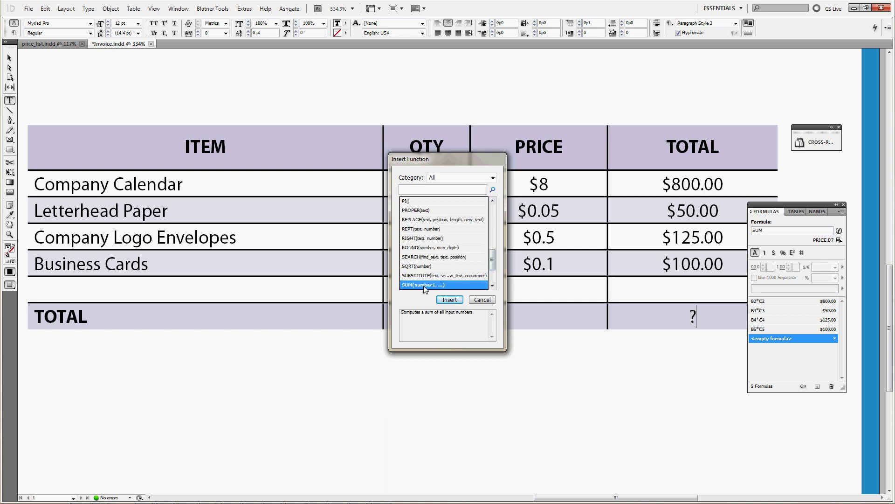
left_click(481, 302)
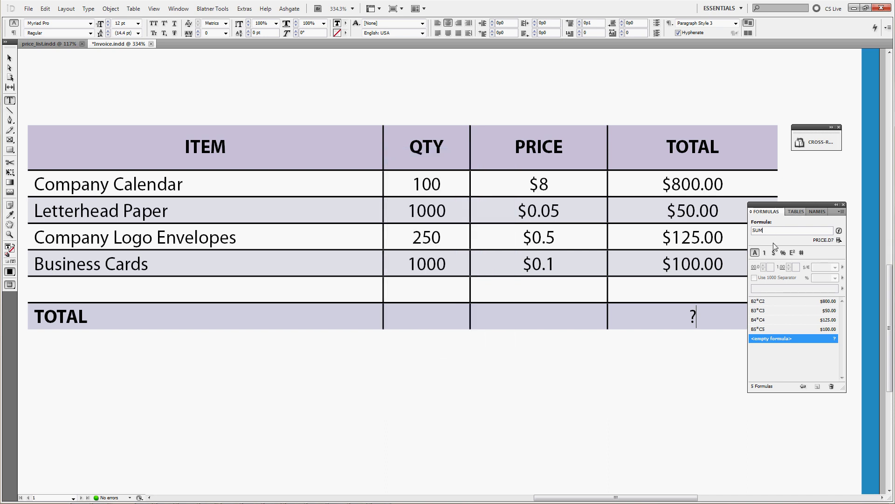
Step: Complete it as SUM(D2:D5) in dollar currency format, showing $1075.00
left_click(839, 240)
left_click_drag(667, 184, 713, 255)
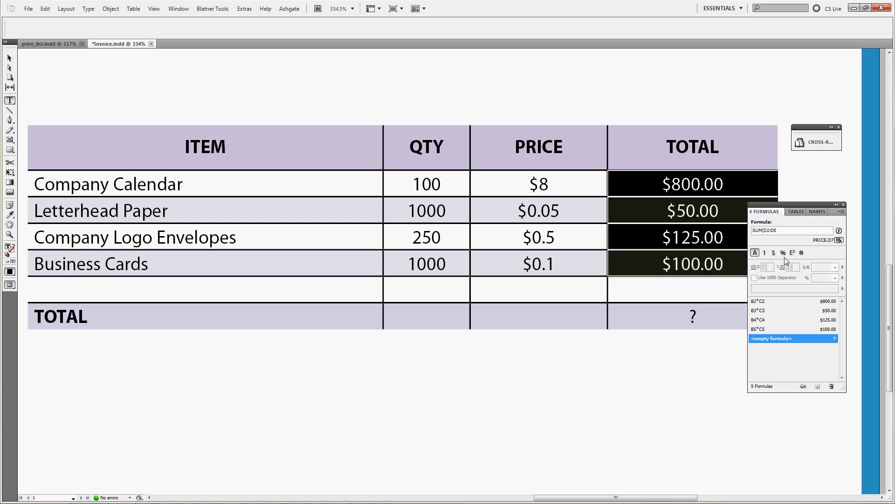
type(")")
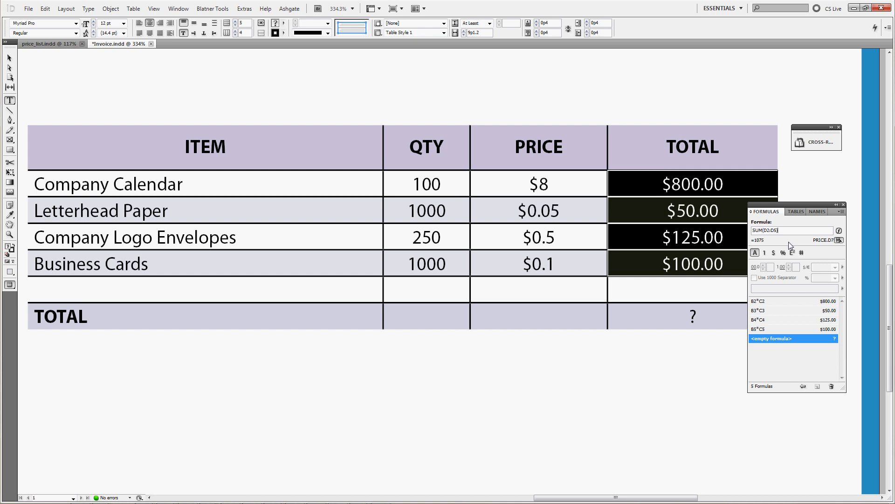
left_click(774, 252)
left_click(833, 267)
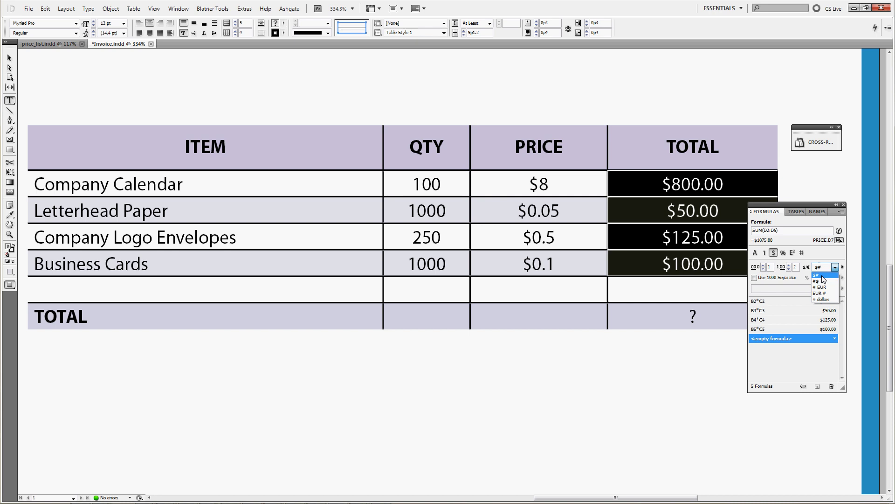
left_click(823, 276)
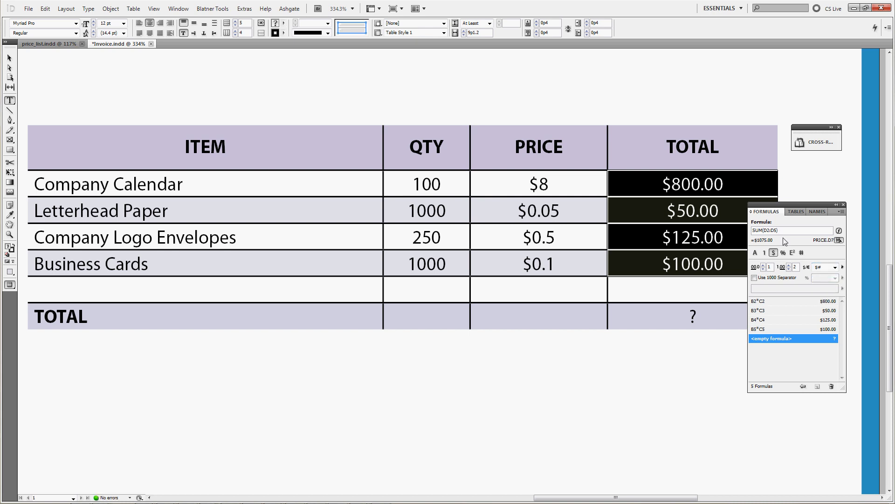
key("Return")
left_click_drag(729, 317, 656, 317)
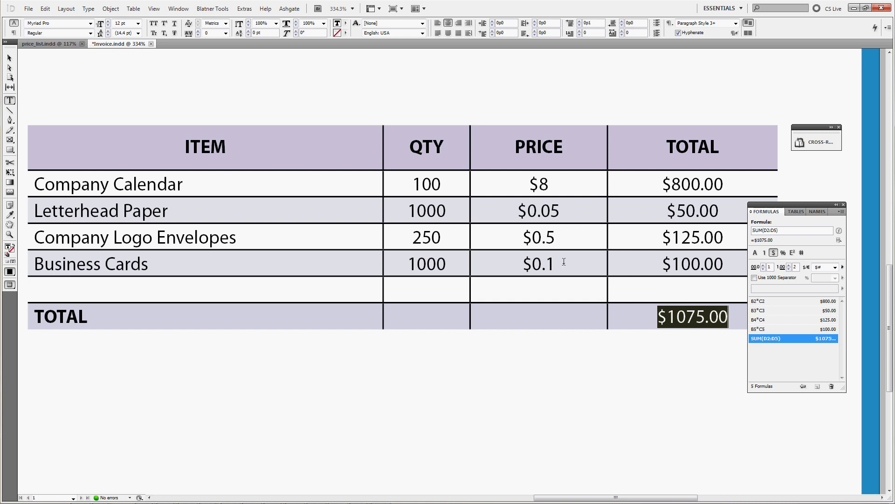
Step: Select the PRICE cells and the table frame, then toggle frame edges and guides display
left_click_drag(560, 265, 508, 180)
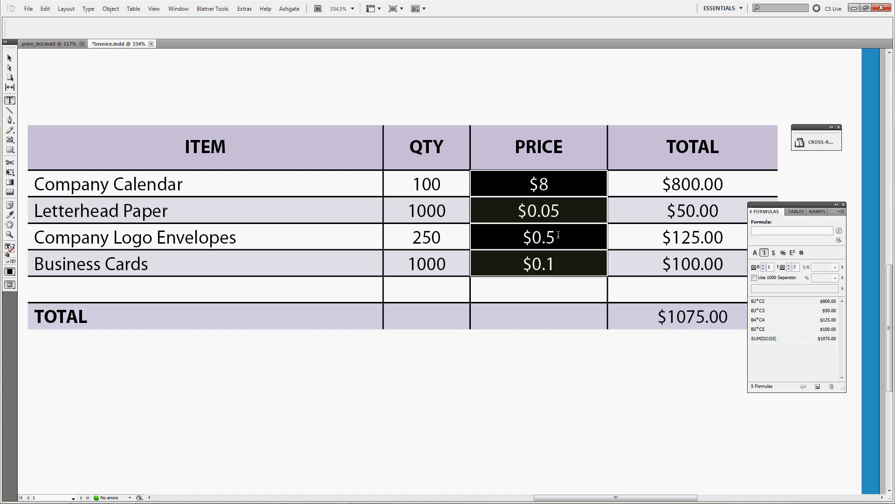
left_click(570, 216)
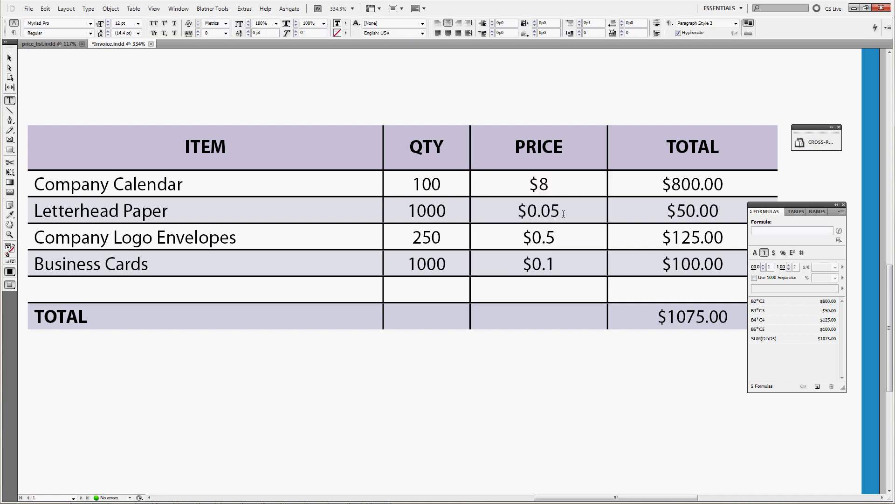
left_click(9, 57)
left_click(398, 137)
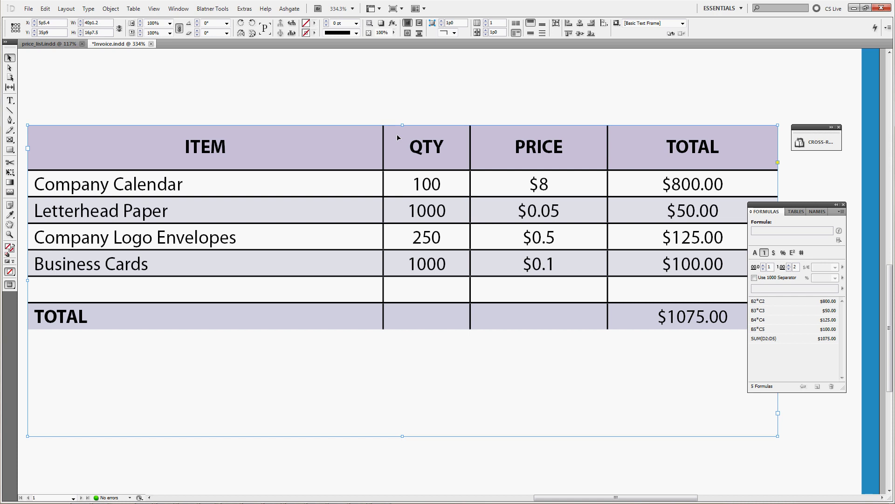
left_click(433, 103)
key("w")
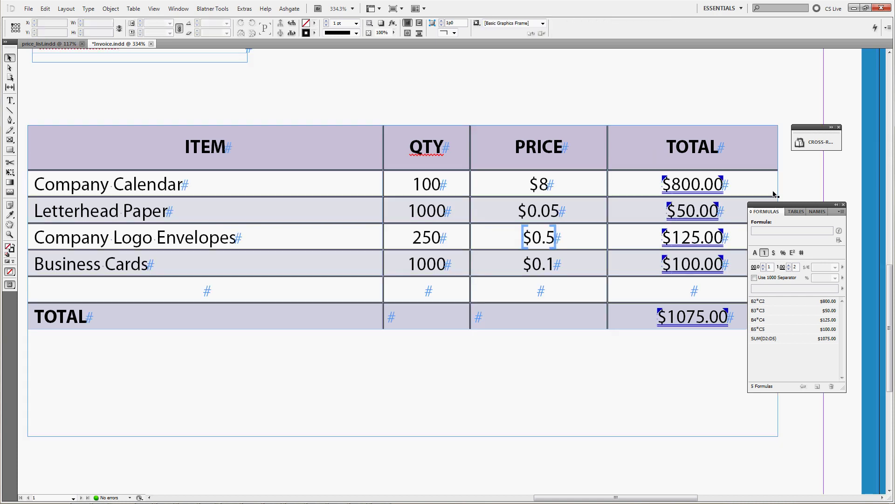
Step: Move the cross-references listing over the Formulas panel and select the $0.5 envelope price
left_click(832, 127)
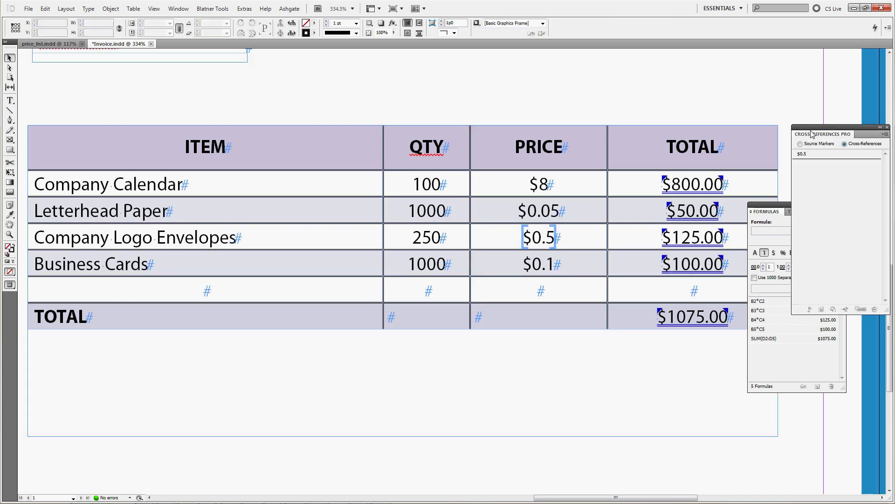
left_click_drag(812, 134, 768, 128)
left_click(773, 149)
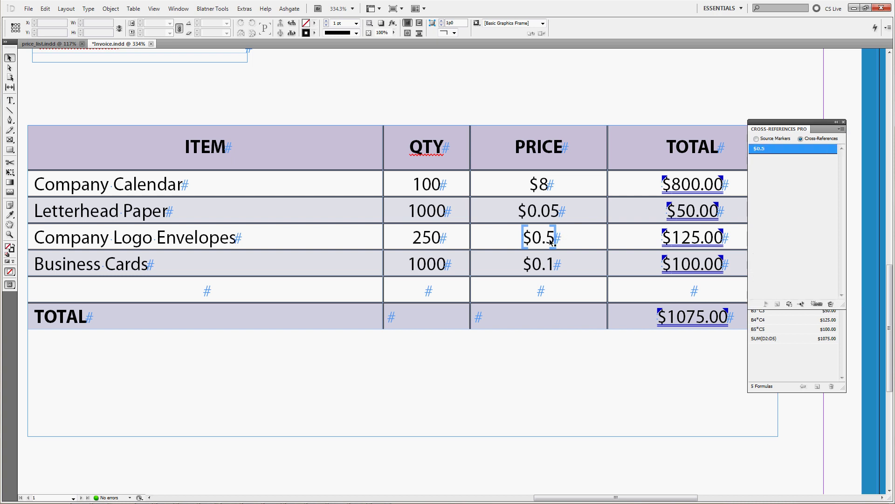
key("alt")
left_click(10, 234)
left_click(10, 100)
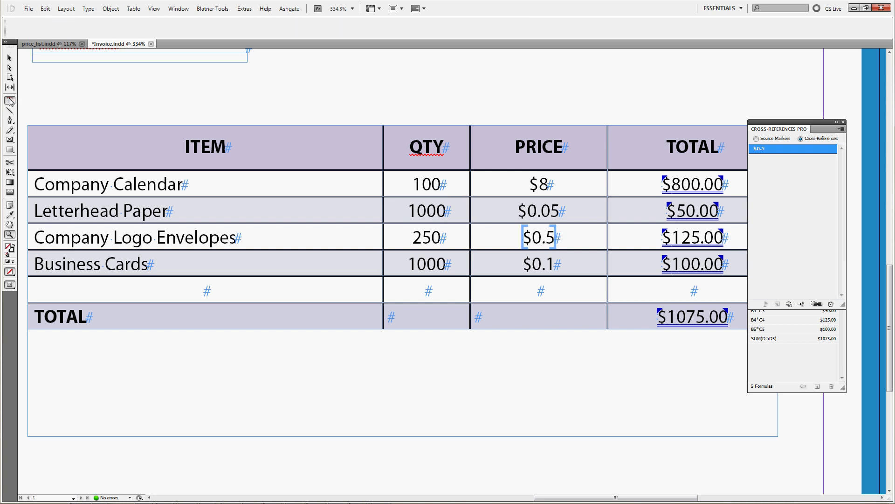
left_click_drag(551, 237, 490, 240)
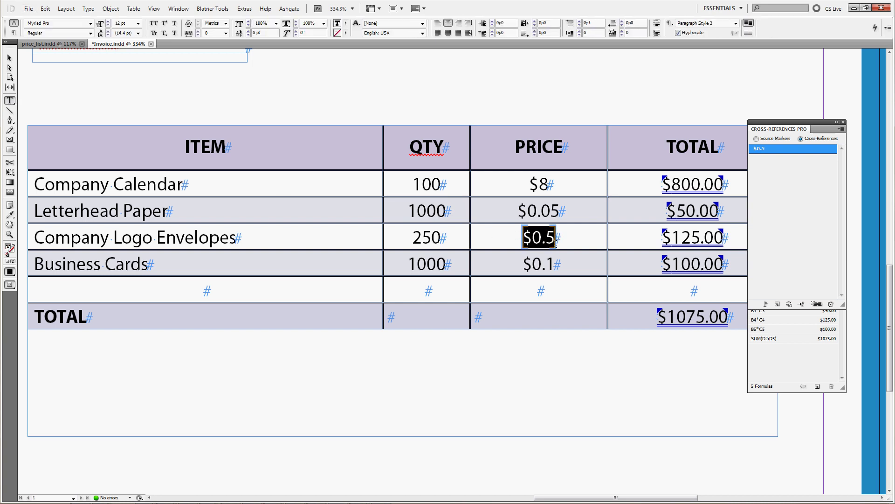
Step: Change the envelope price in price_list.indd from $0.5 to $0.6 and check the invoice
left_click(60, 44)
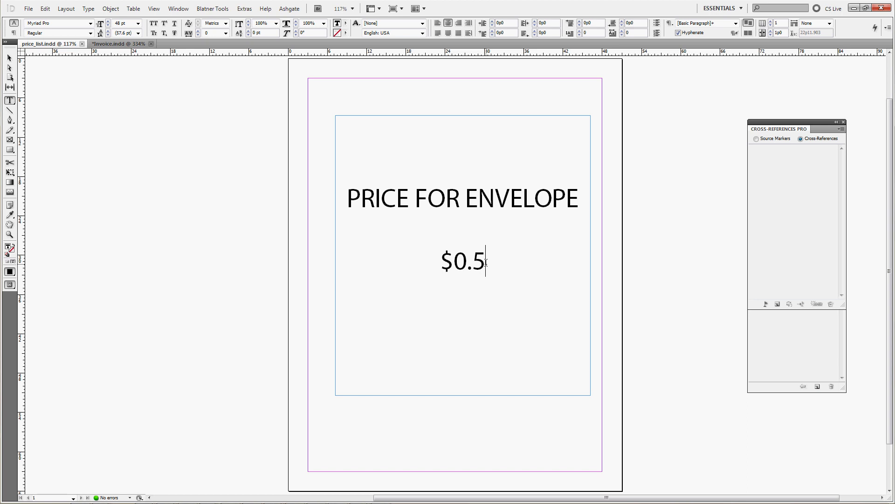
left_click_drag(485, 264, 474, 264)
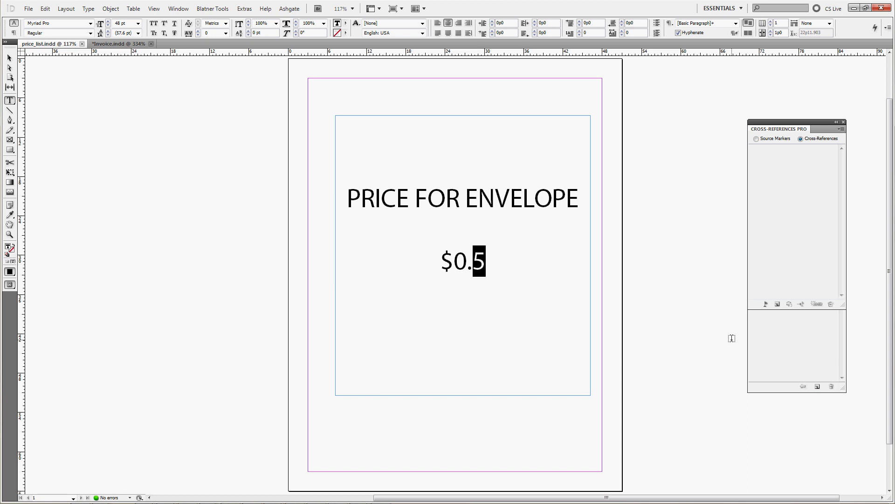
type("6")
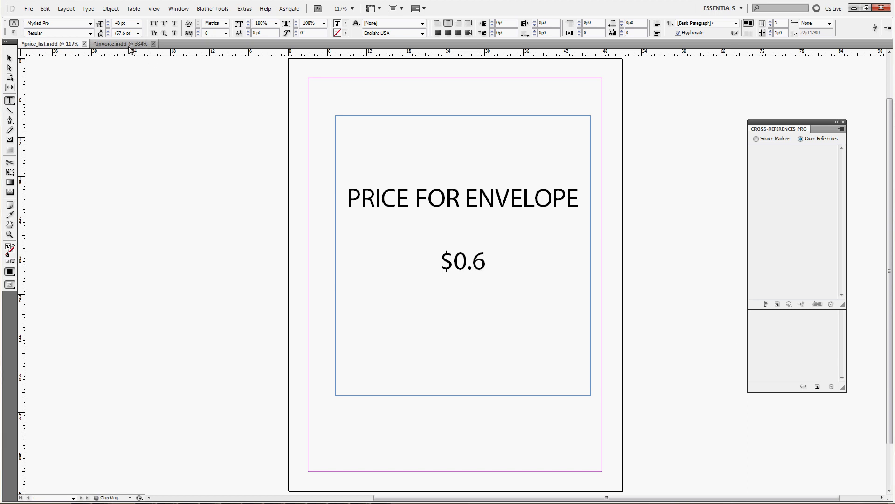
left_click(130, 45)
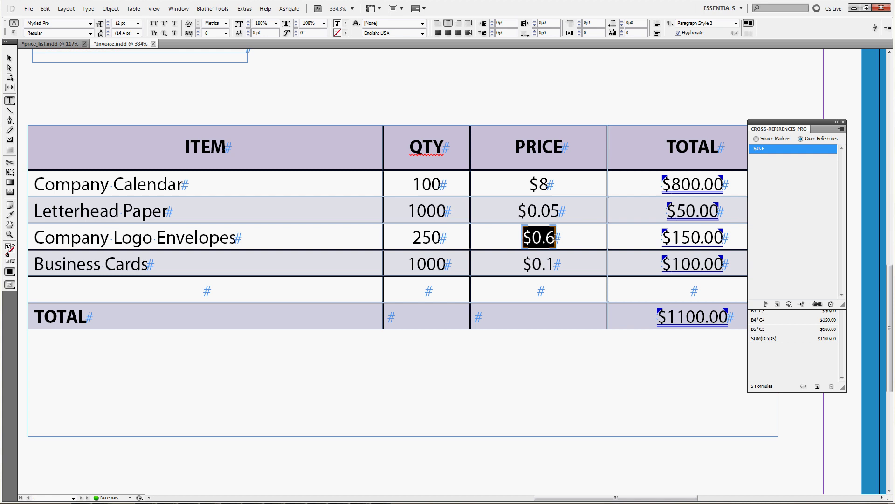
Step: Change the envelope price in price_list.indd to $1.6 and return to the invoice
left_click(63, 44)
left_click(467, 255)
key("shift+Left")
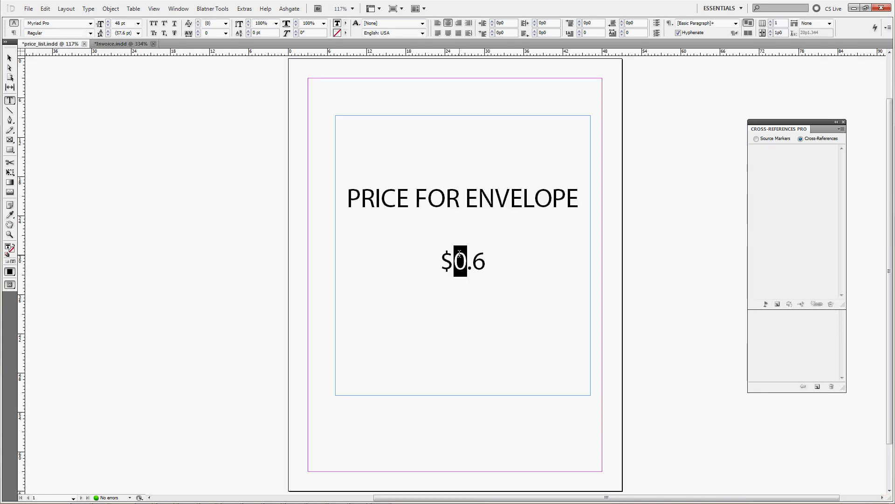
type("1")
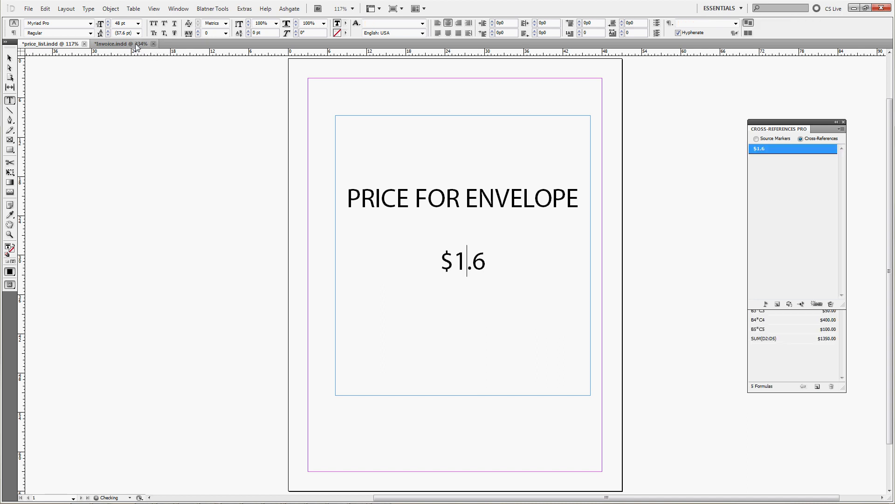
left_click(138, 45)
Step: Inspect the updated $1.6 price, $400.00 envelope total and $1350.00 grand total
left_click(537, 236)
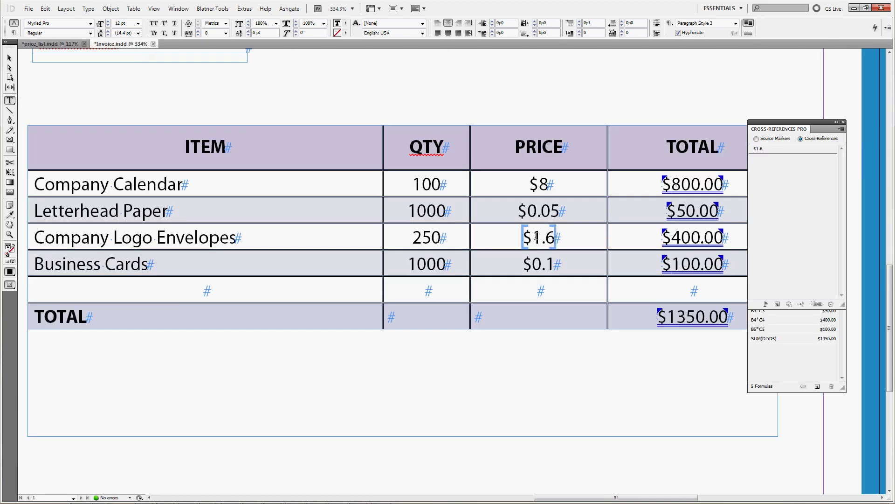
double_click(537, 236)
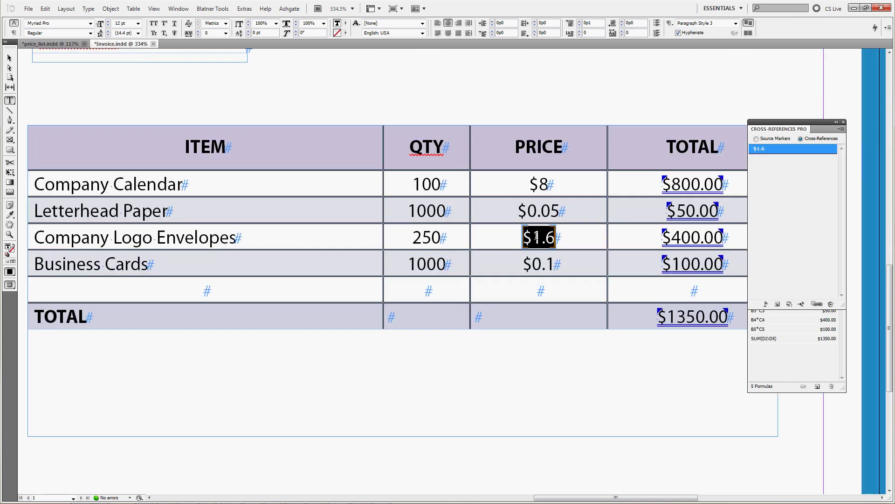
double_click(686, 238)
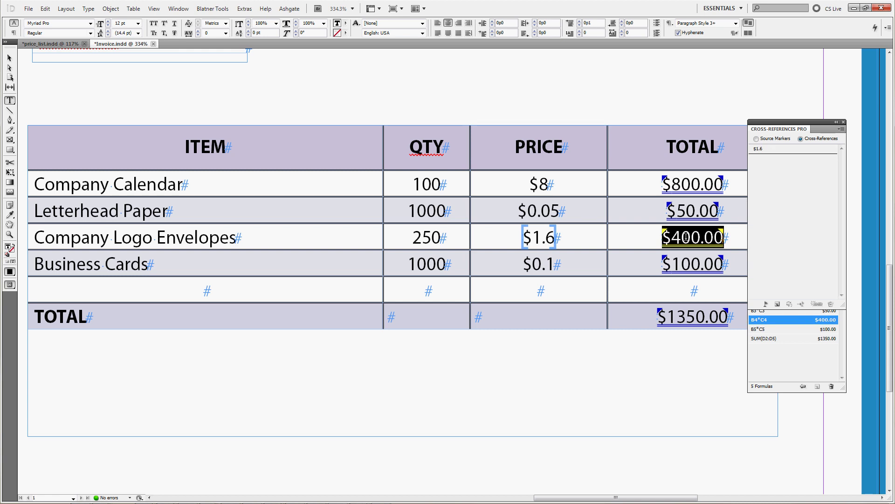
left_click(694, 314)
double_click(695, 313)
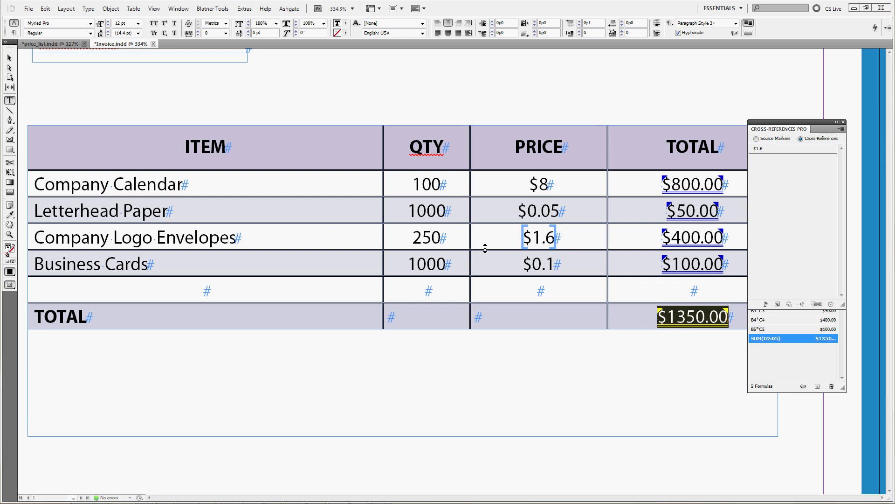
double_click(439, 237)
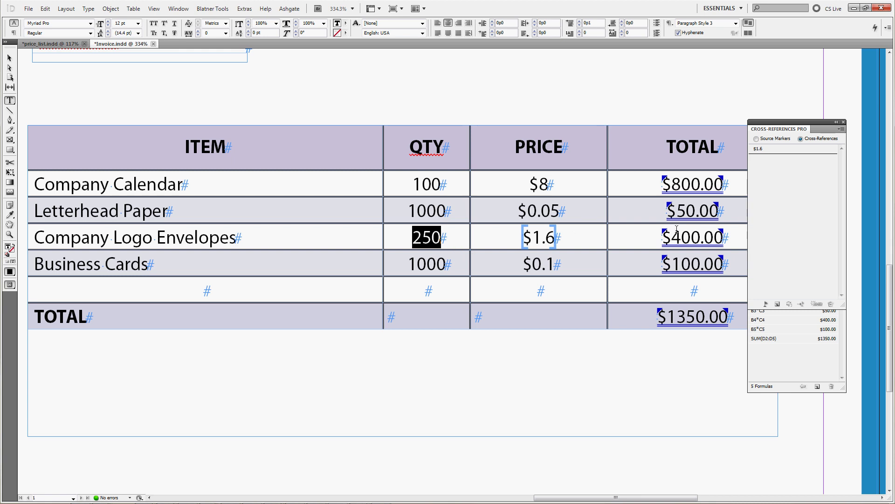
double_click(690, 240)
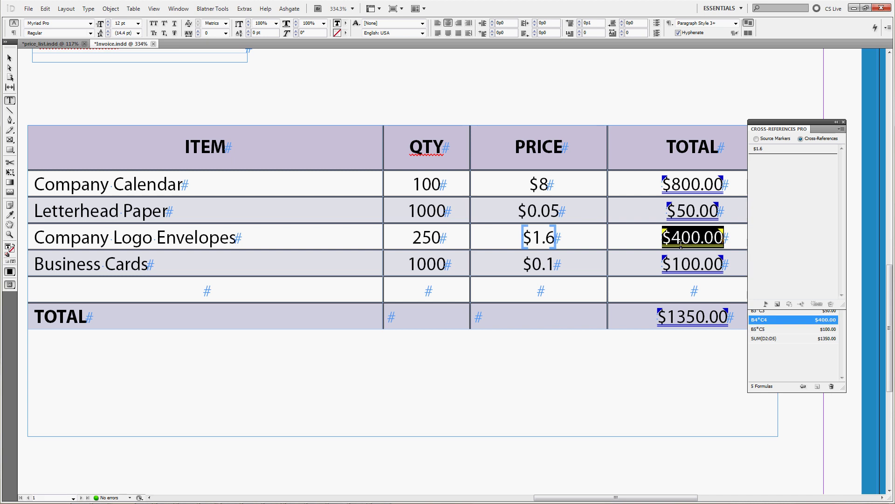
Step: Close Cross-References Pro and change the envelope formula to MAX(500,B4)*C4
left_click(844, 122)
left_click_drag(789, 206, 794, 180)
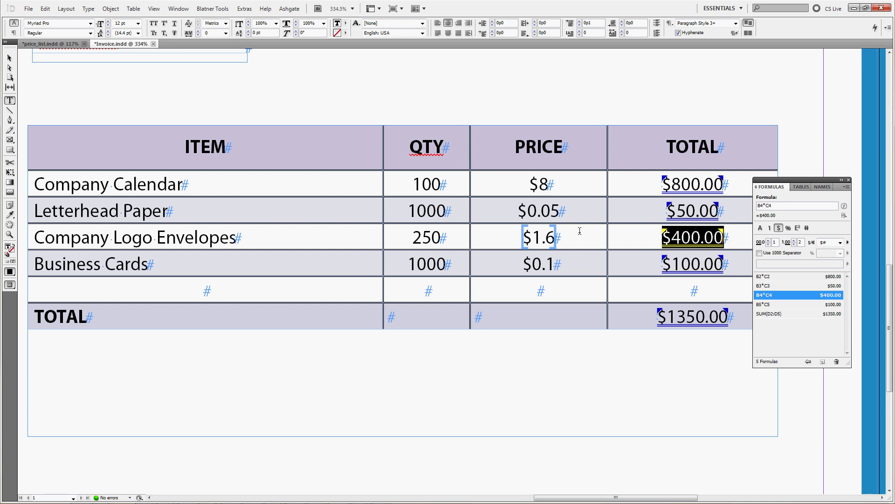
double_click(760, 206)
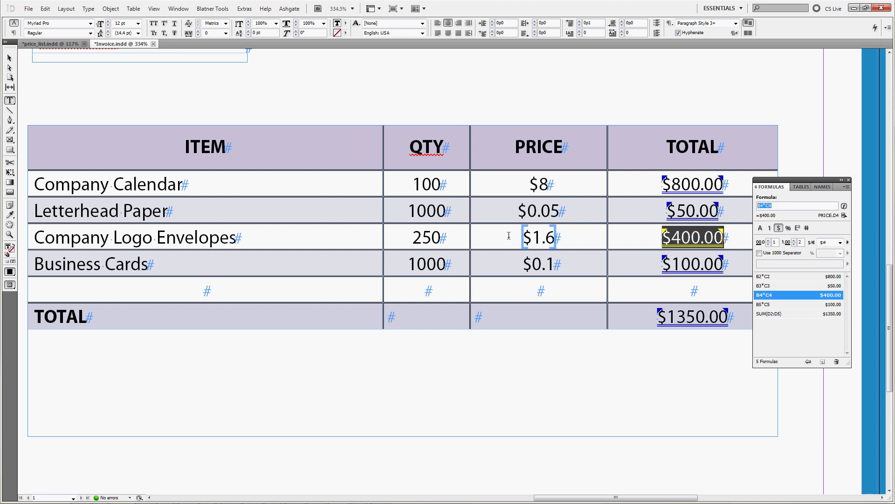
left_click(759, 206)
type("MAX(500,B4)")
key("Return")
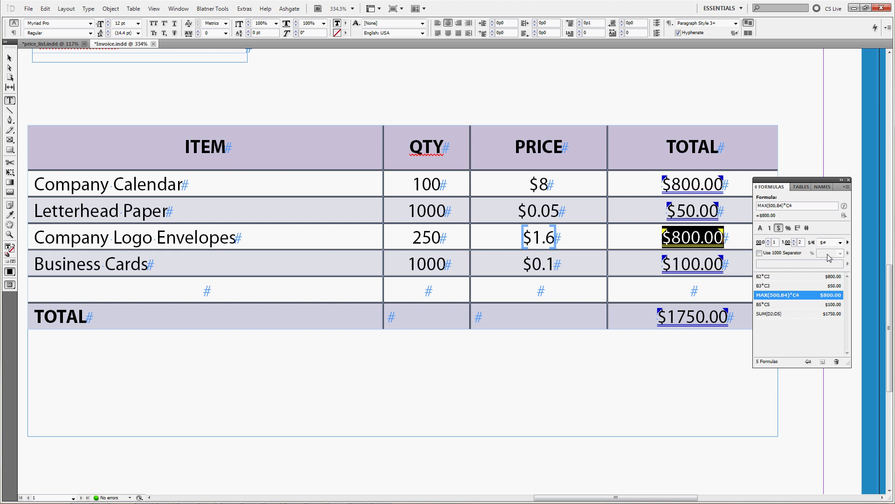
Step: Test envelope quantities 260 and 270, confirming the total stays at $800.00
left_click(436, 240)
left_click_drag(441, 239, 412, 239)
left_click(658, 236)
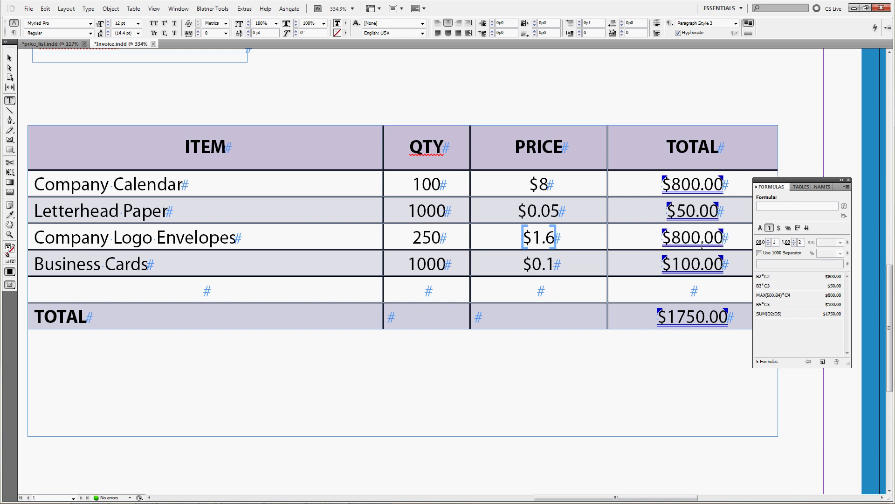
left_click(432, 237)
key("BackSpace")
type("6")
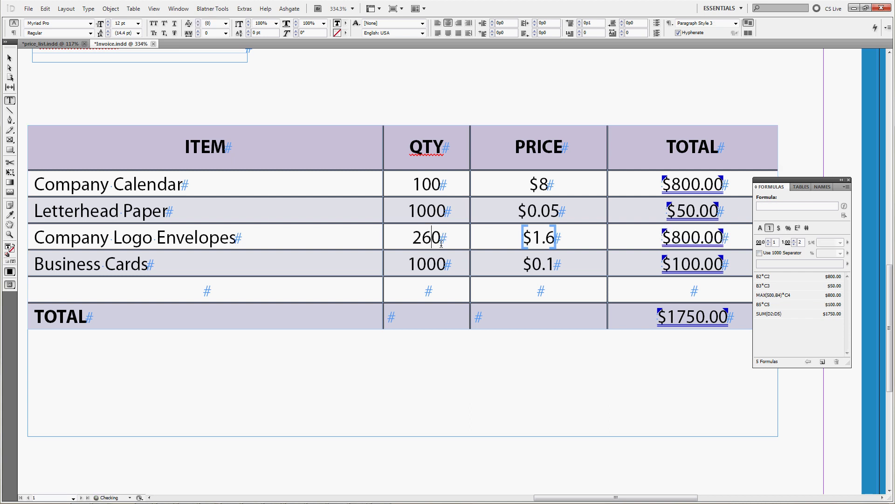
key("BackSpace")
type("7")
double_click(694, 235)
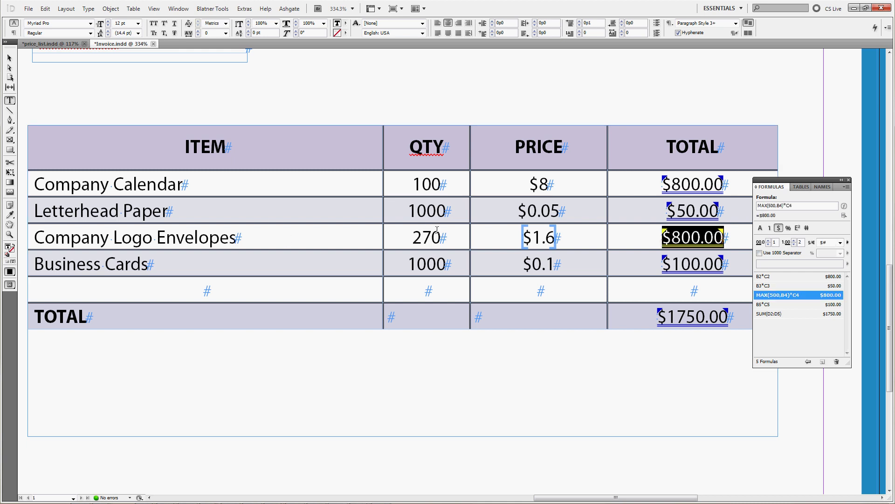
Step: Set the envelope quantity to 510, giving a $816.00 total
left_click_drag(437, 230, 411, 240)
type("500")
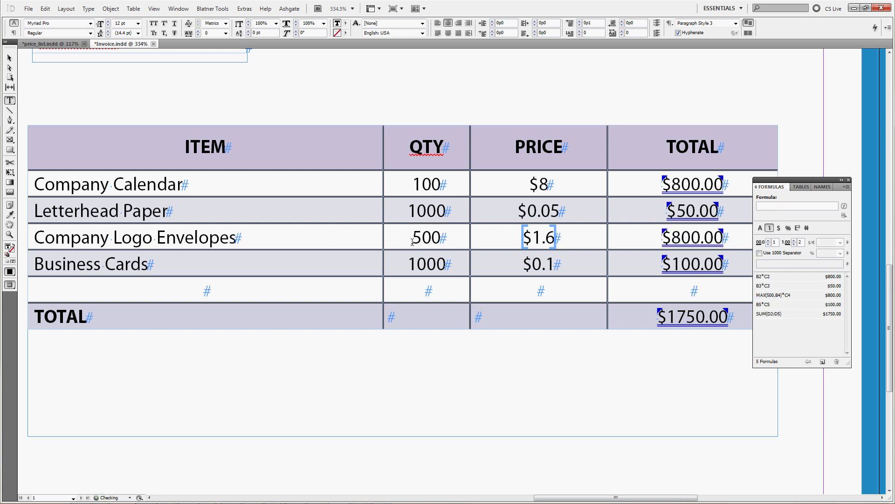
left_click(432, 233)
key("BackSpace")
type("1")
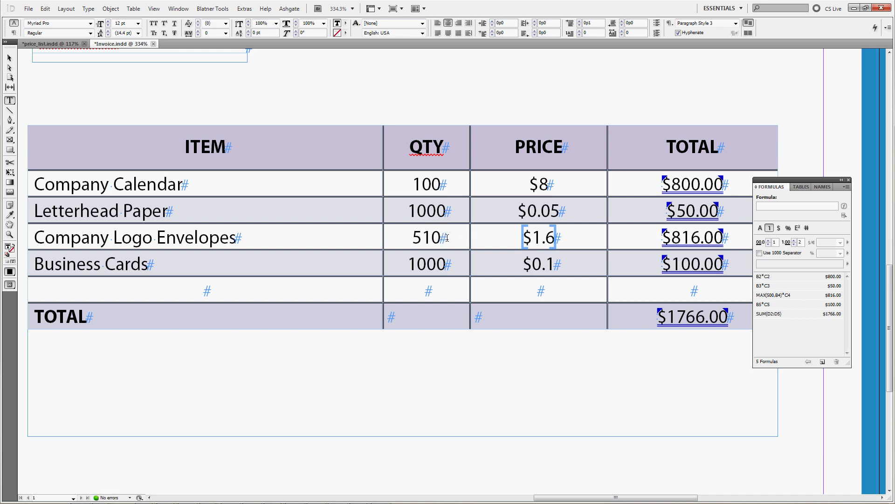
left_click(683, 236)
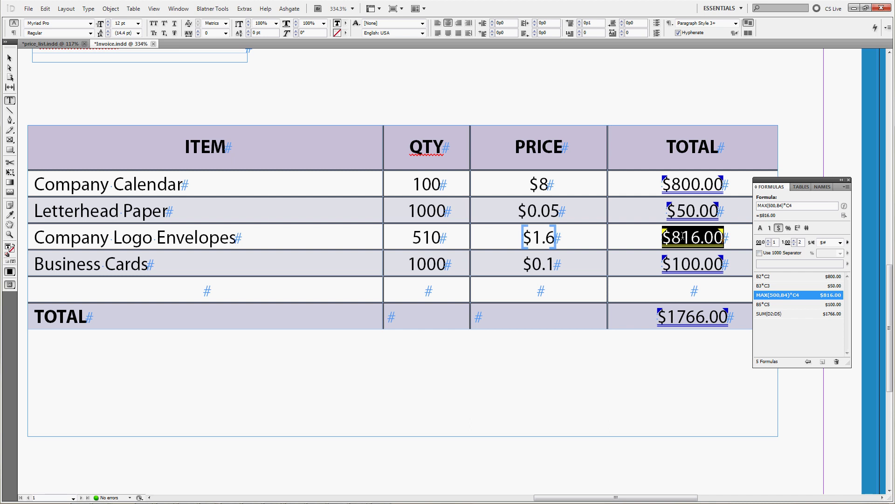
mouse_move(441, 239)
left_mouse_down()
mouse_move(414, 241)
mouse_move(438, 235)
left_mouse_up()
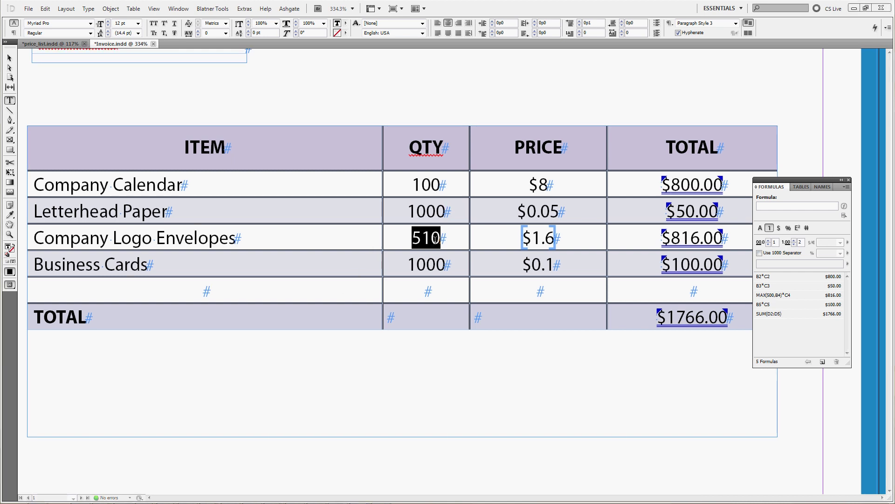
left_click_drag(441, 237, 416, 240)
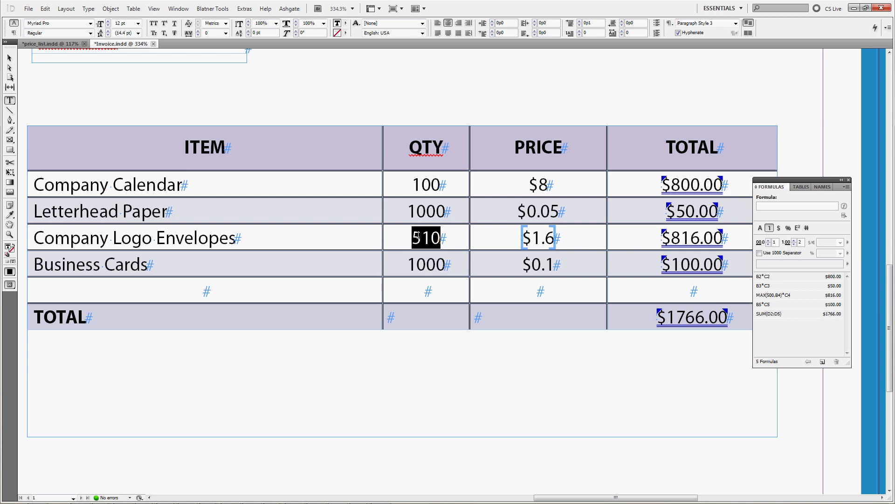
left_click_drag(442, 237, 410, 235)
Step: Rename the first item to Design Work with quantity 100 hr
left_click_drag(181, 183, 33, 186)
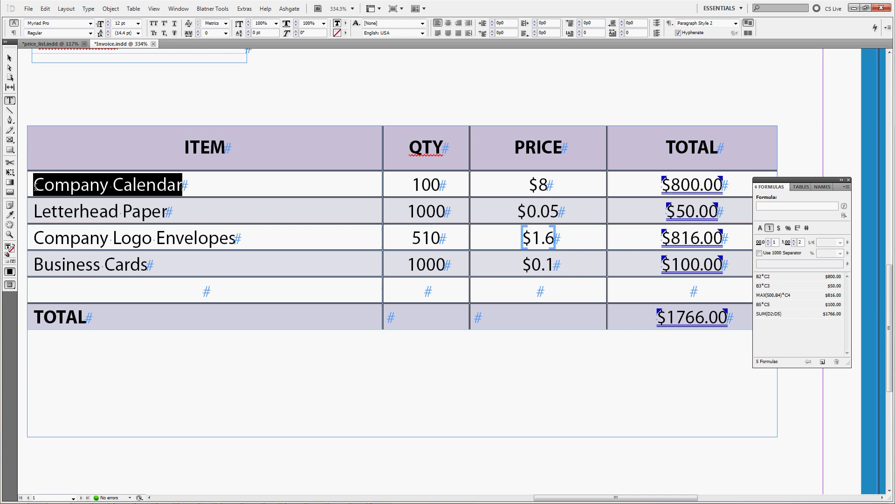
type("Design Work")
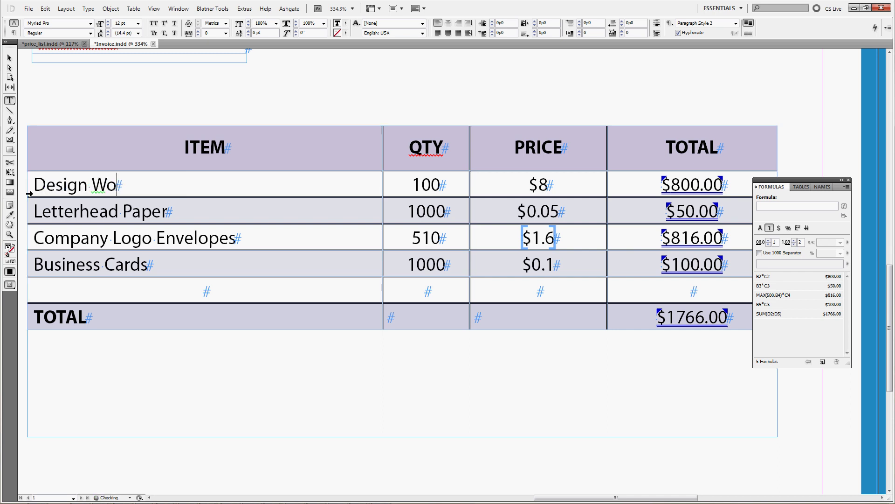
left_click(444, 186)
type("hr")
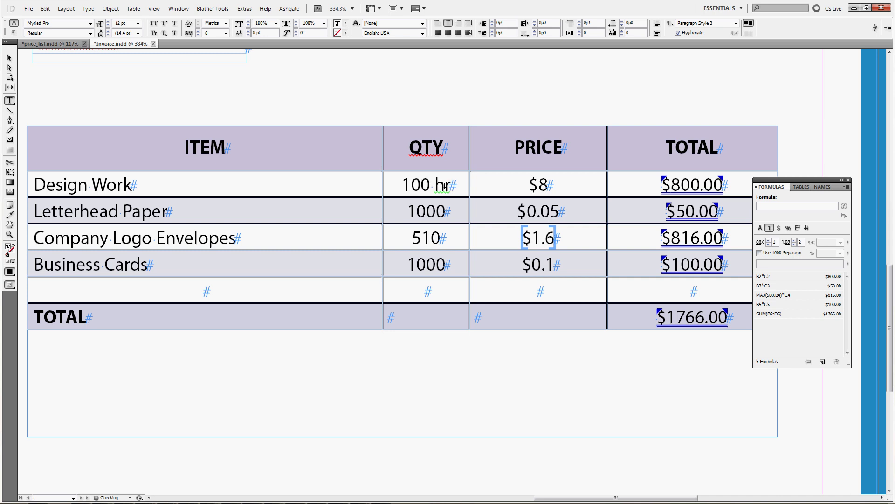
Step: Set its price to $20 and view the $2000.00 total's B2*C2 formula
double_click(544, 184)
type("20")
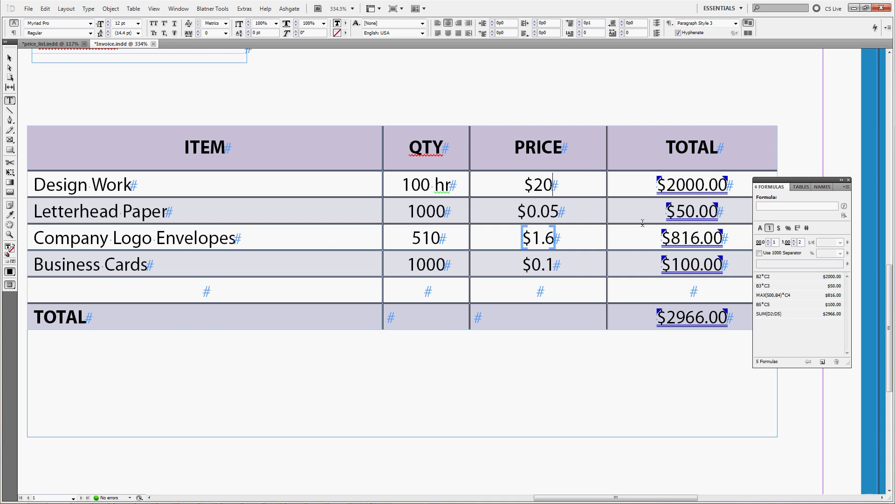
key("shift+Left")
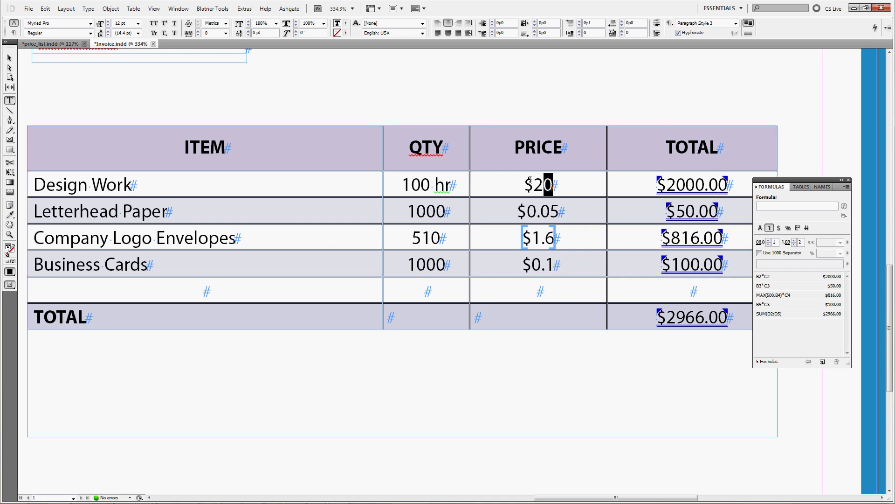
key("shift+Home")
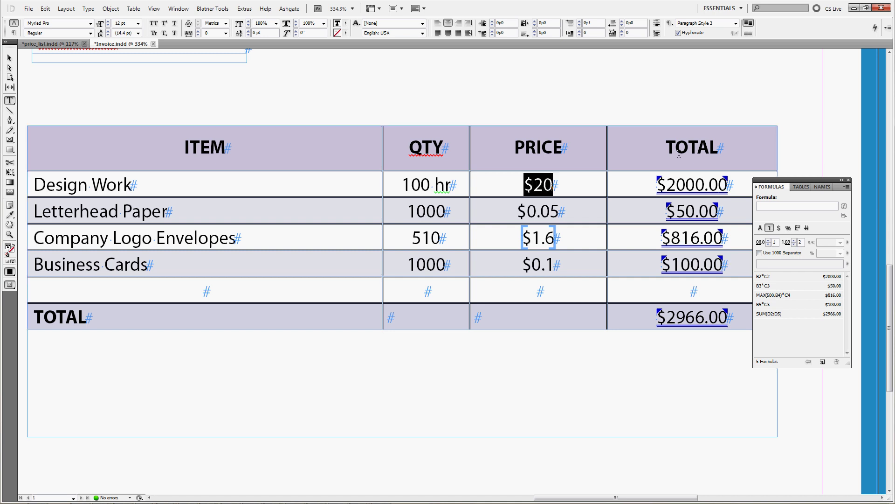
double_click(690, 184)
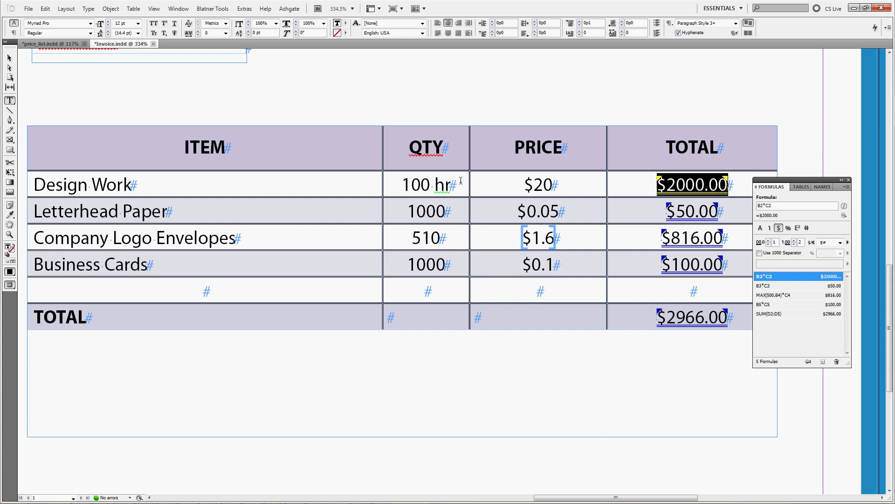
Step: Change the Design Work total formula to MIN(B2,200)*C2
left_click(765, 214)
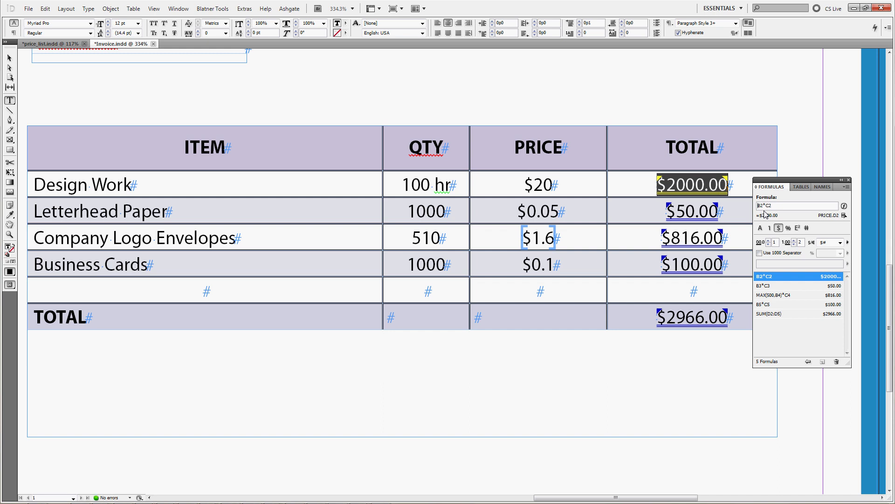
type("MIN(")
key("Right")
key("Right")
type(",200)")
key("Return")
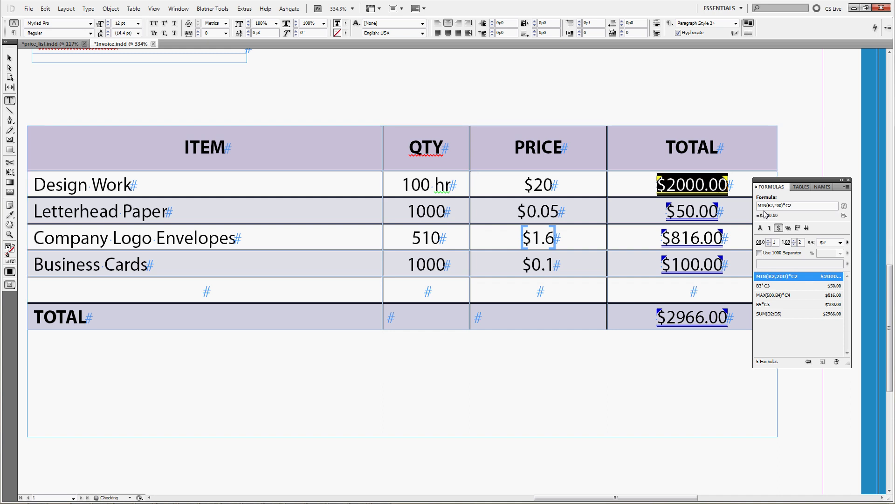
Step: Test Design Work quantities 120, 200, 210 and 220, checking the capped $4000.00 total
left_click(429, 185)
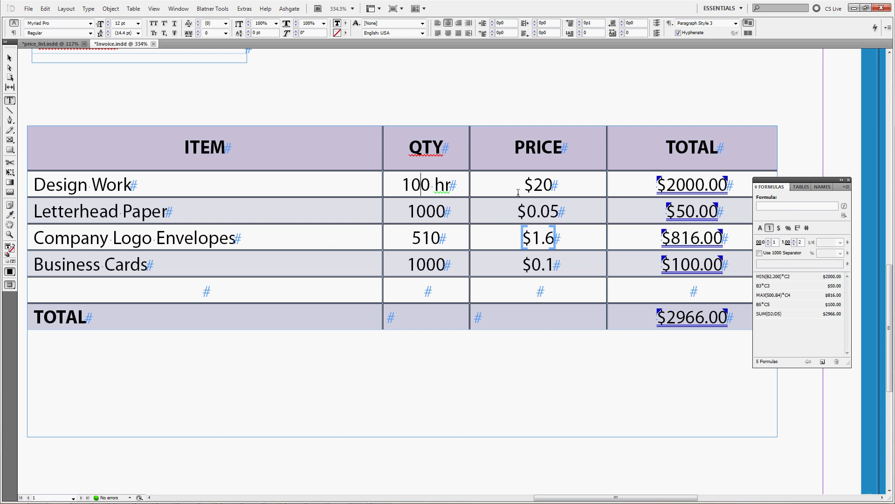
key("Right")
key("shift+Left")
key("shift+Left")
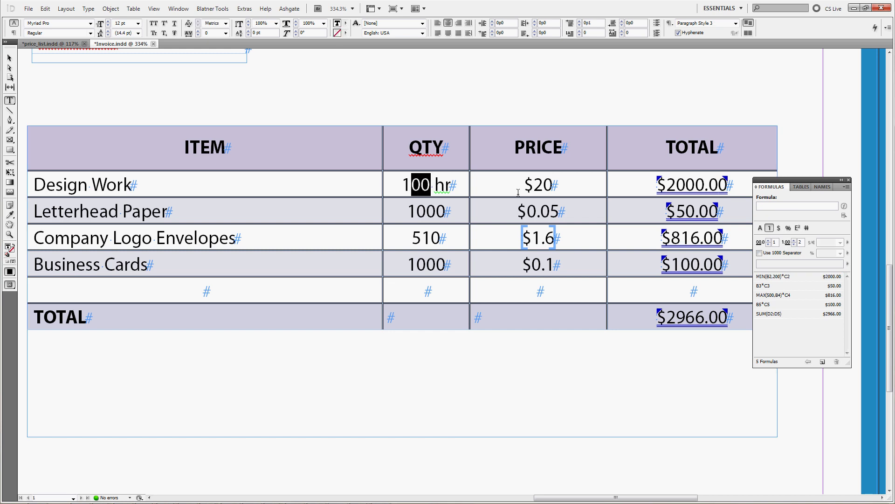
type("20")
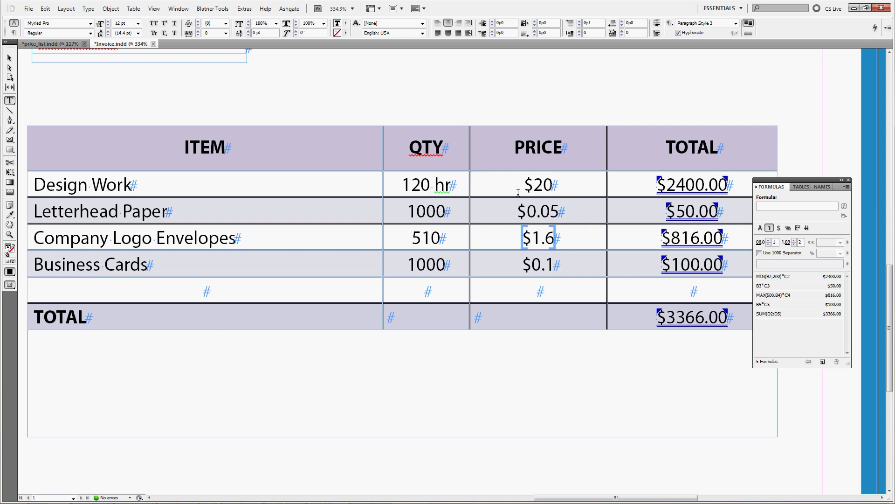
key("shift+Left")
key("shift+Left")
key("shift+Left")
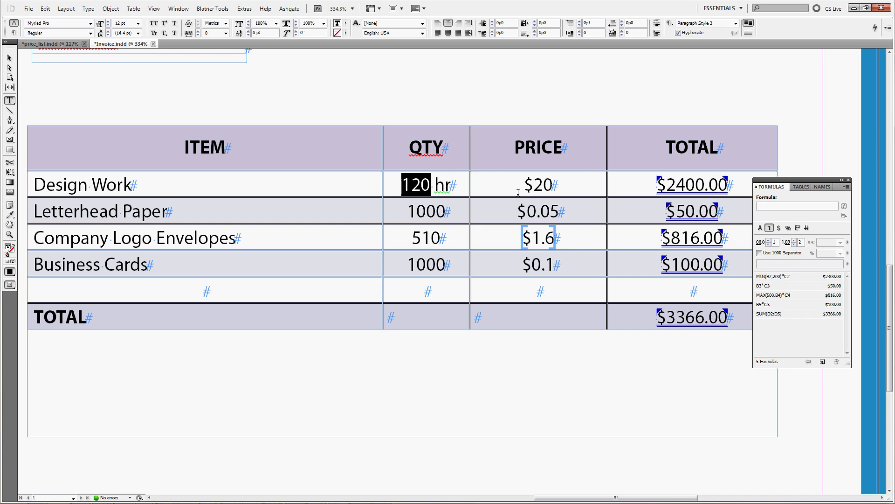
type("200")
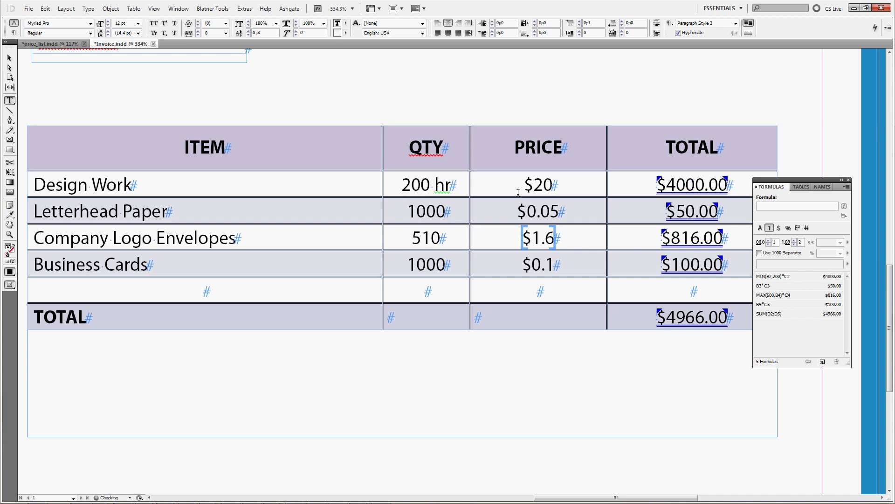
key("shift+Left")
key("shift+Left")
key("shift+Left")
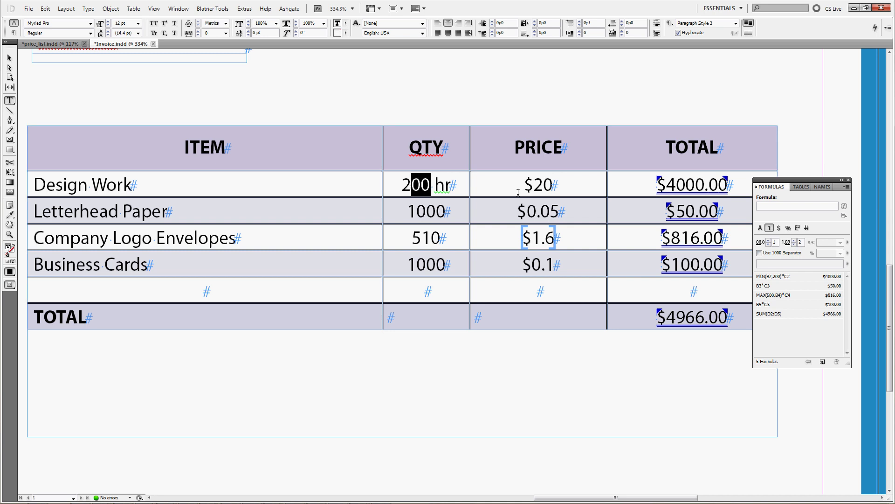
key("shift+Right")
type("10")
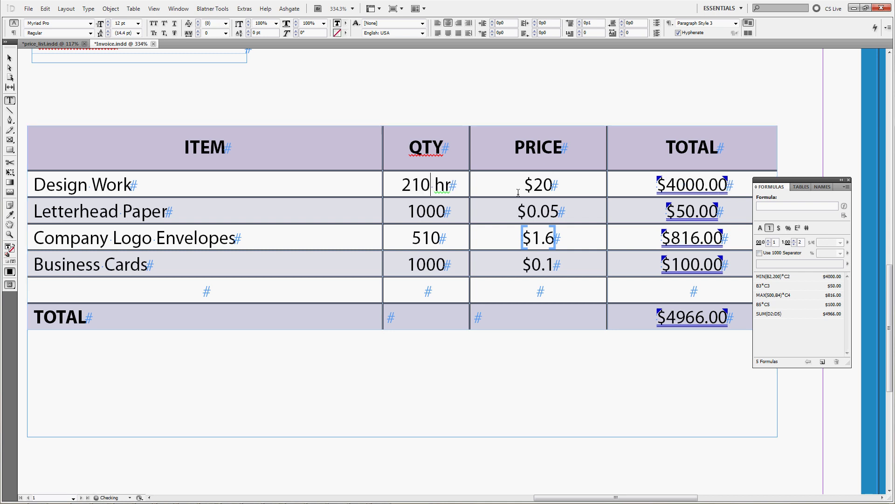
key("shift+Left")
key("shift+Left")
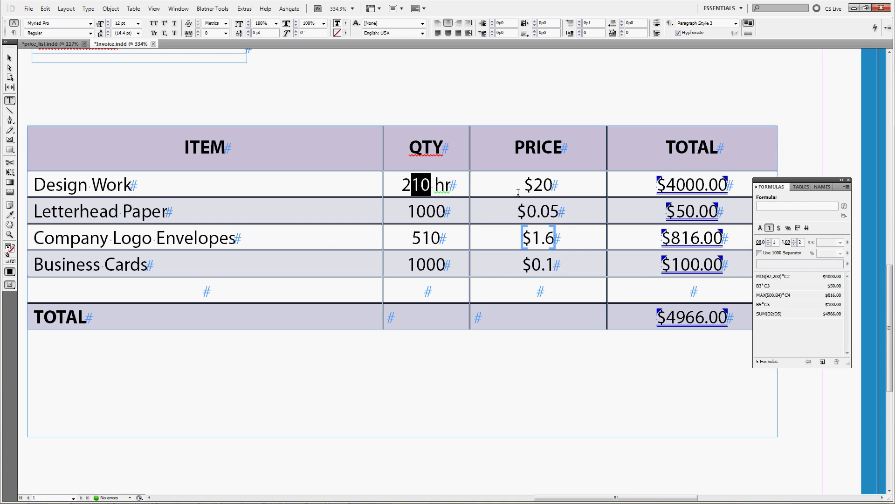
type("20")
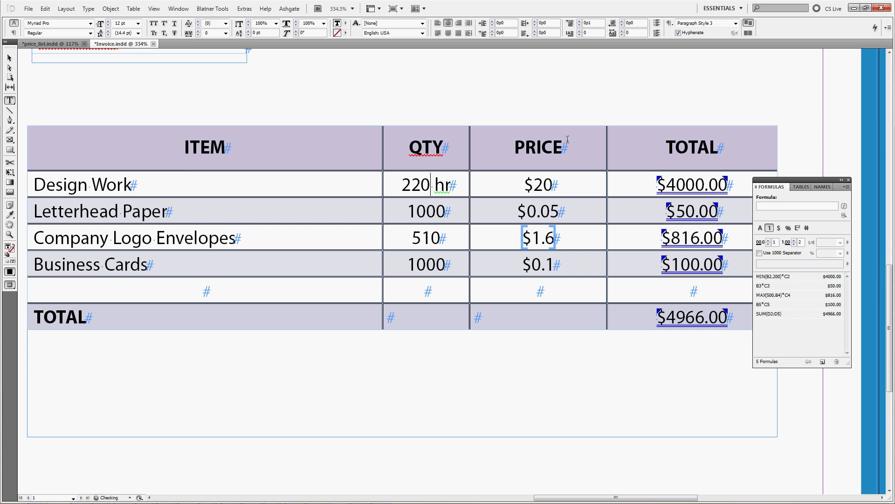
left_click(693, 185)
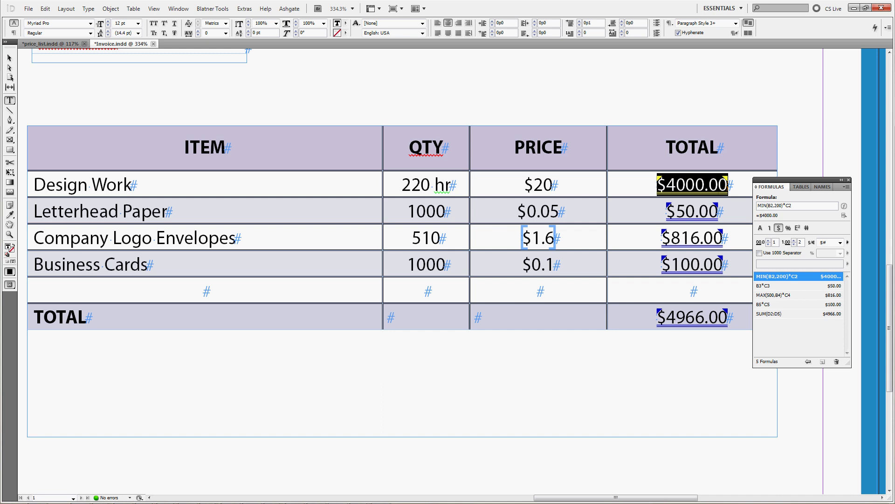
Step: Undo back to 210 hr, select the item rows, then move into the blank row's first cell
key("ctrl+z")
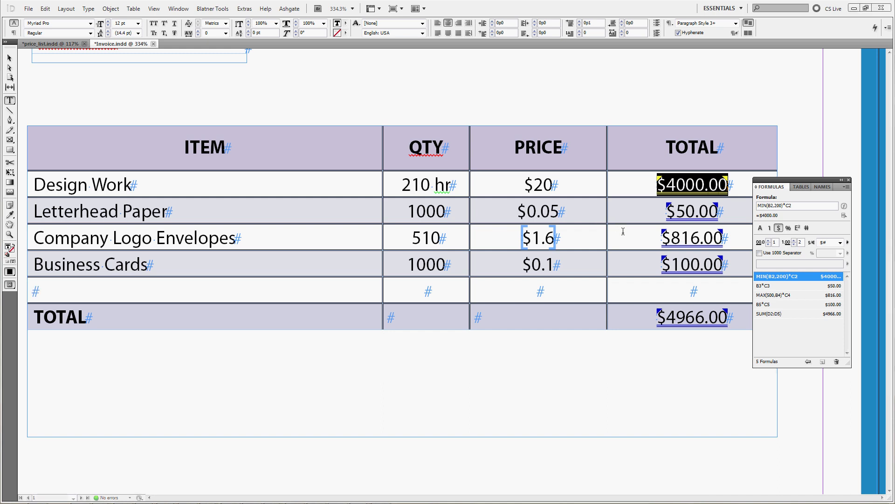
left_click_drag(700, 195, 115, 185)
left_click_drag(34, 211, 668, 265)
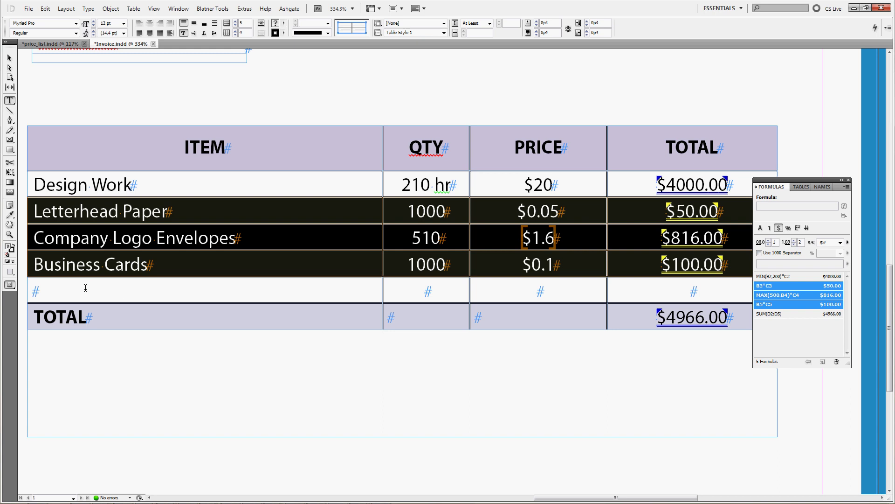
left_click(41, 288)
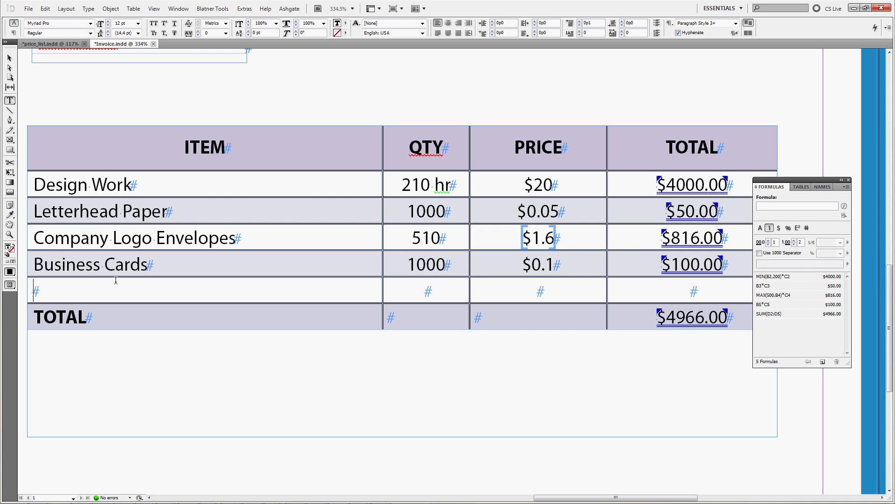
Step: Fill the blank row with the label VAT and a 20% rate
type("VAT")
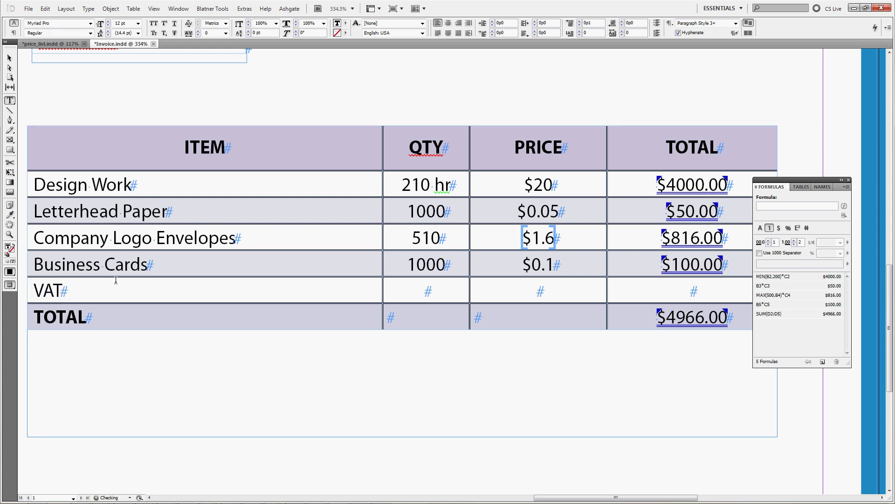
left_click(420, 288)
type("20%")
Step: Give the VAT total the formula SUM(D2:D5)*B6 as currency, showing $993.20
left_click(691, 290)
left_click(771, 205)
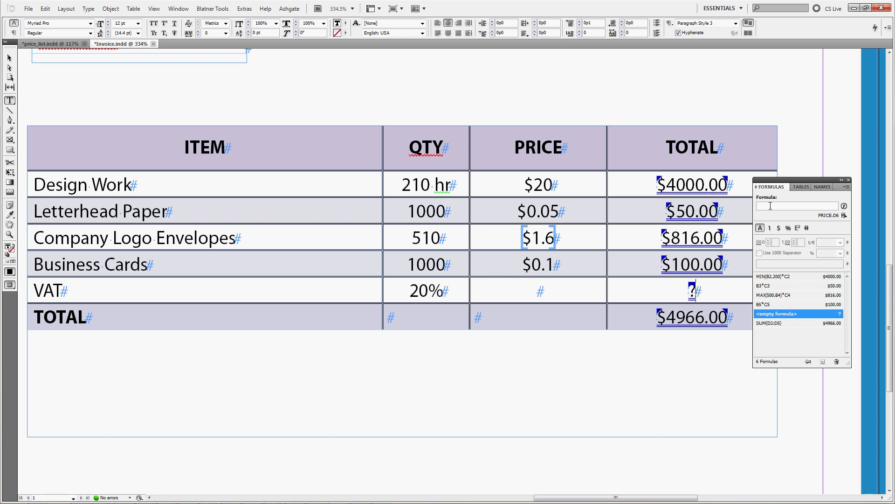
type("SUM(")
left_click_drag(651, 182, 690, 265)
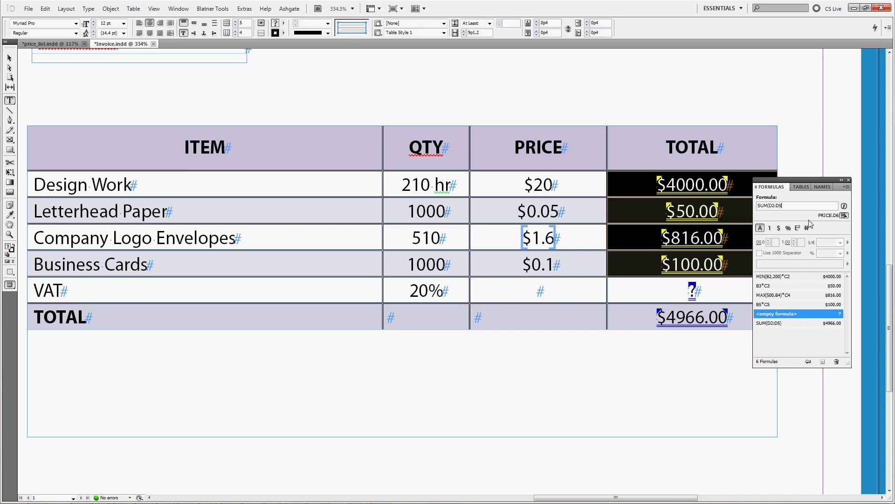
type(")*")
left_click(429, 286)
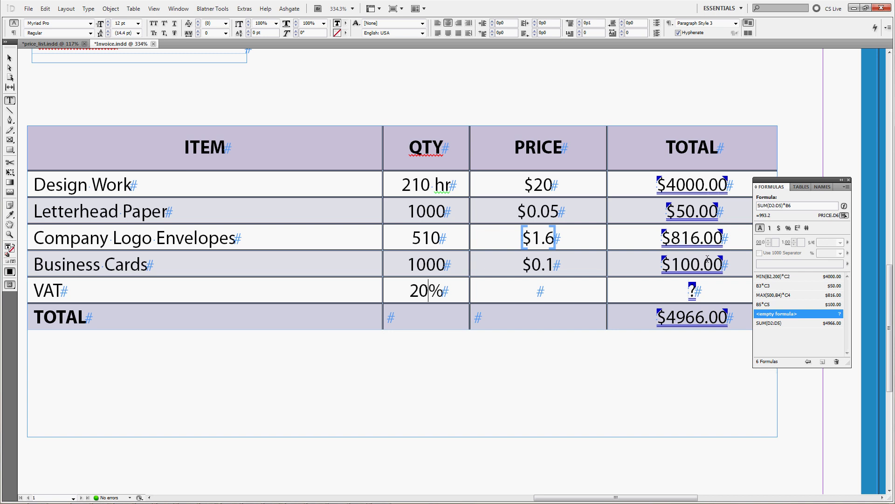
left_click(778, 228)
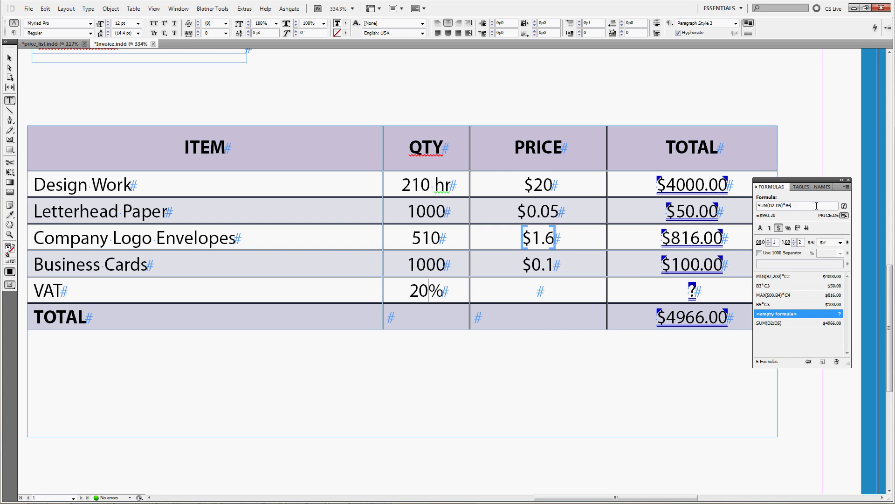
key("Return")
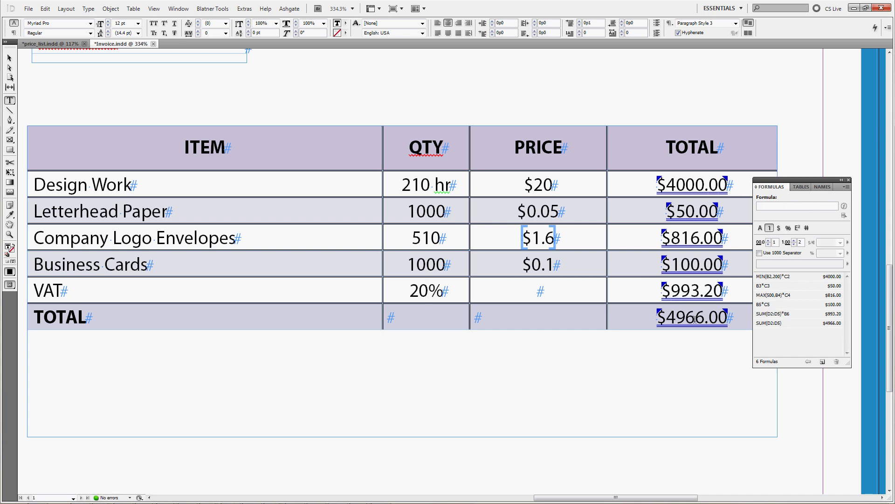
Step: Change the grand total formula to SUM(D2:D6), now reading $5959.20
left_click(695, 319)
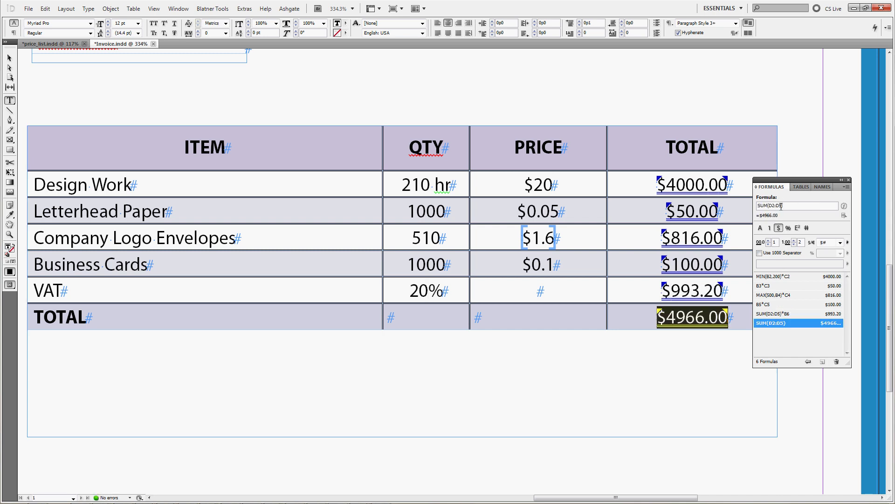
left_click(781, 206)
key("BackSpace")
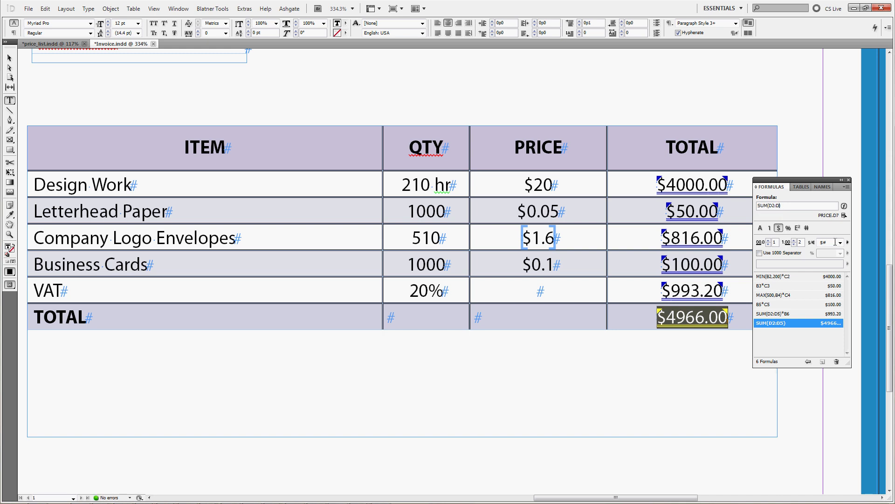
type("6")
key("Return")
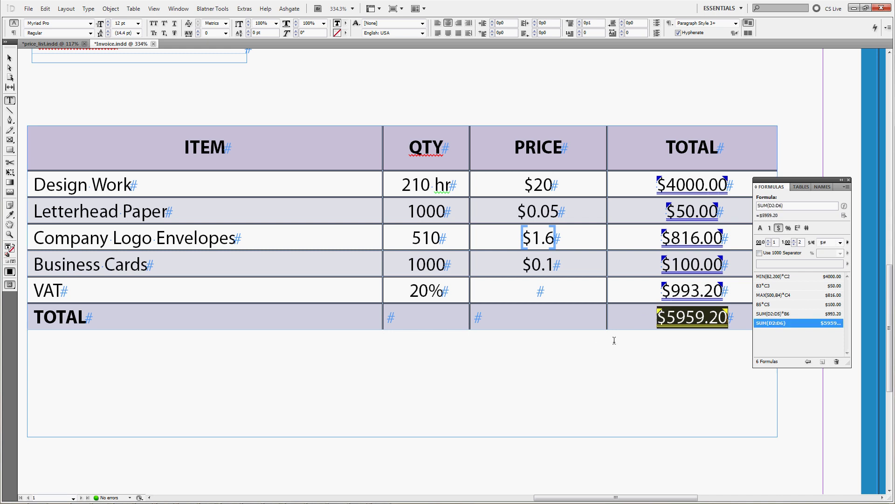
left_click(122, 312)
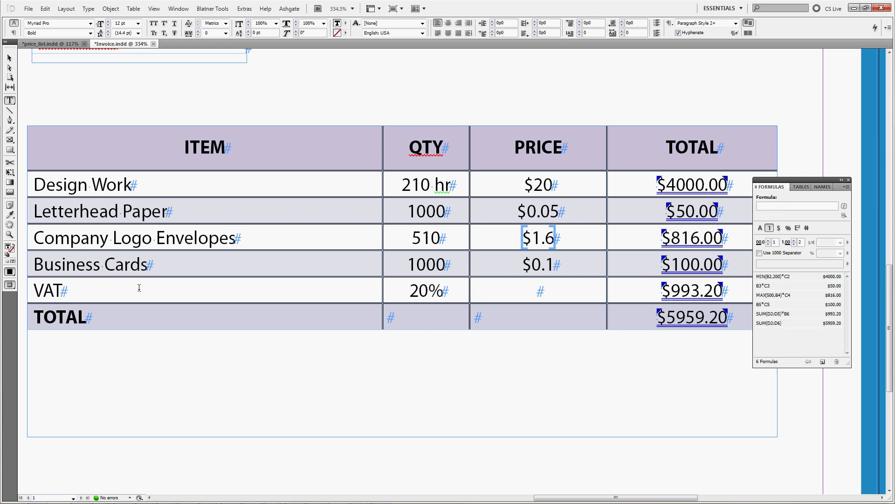
Step: Insert a new row below TOTAL and remove the trailing space after the TOTAL label
left_click(123, 318)
right_click(116, 317)
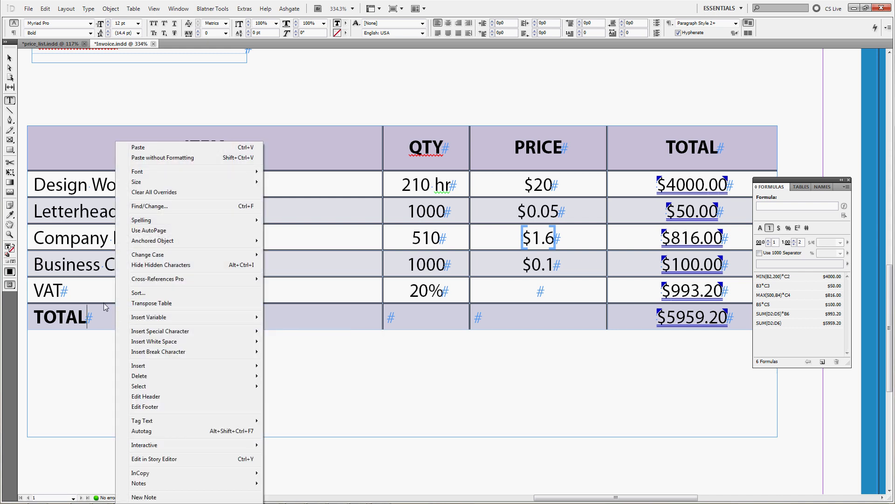
mouse_move(163, 366)
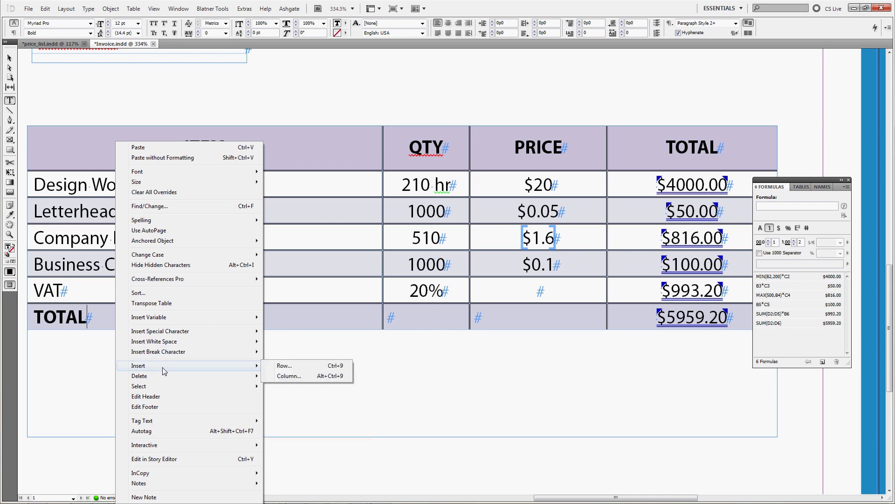
left_click(286, 368)
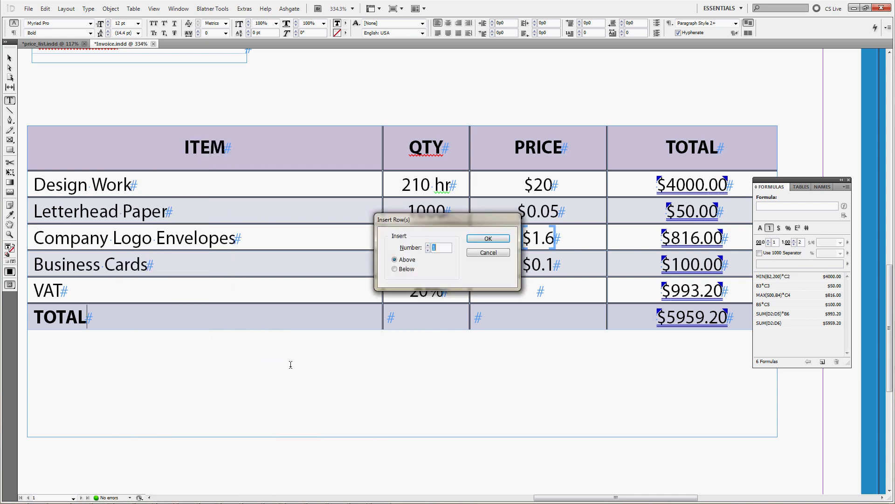
left_click(482, 240)
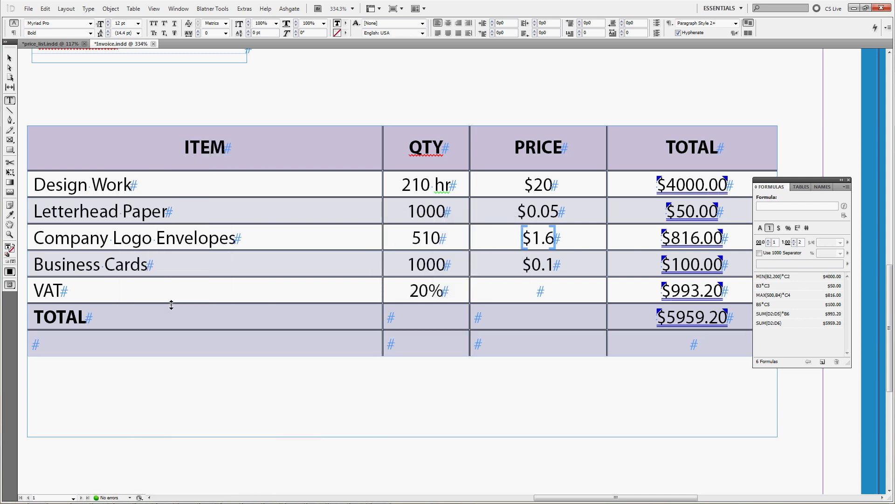
left_click(88, 318)
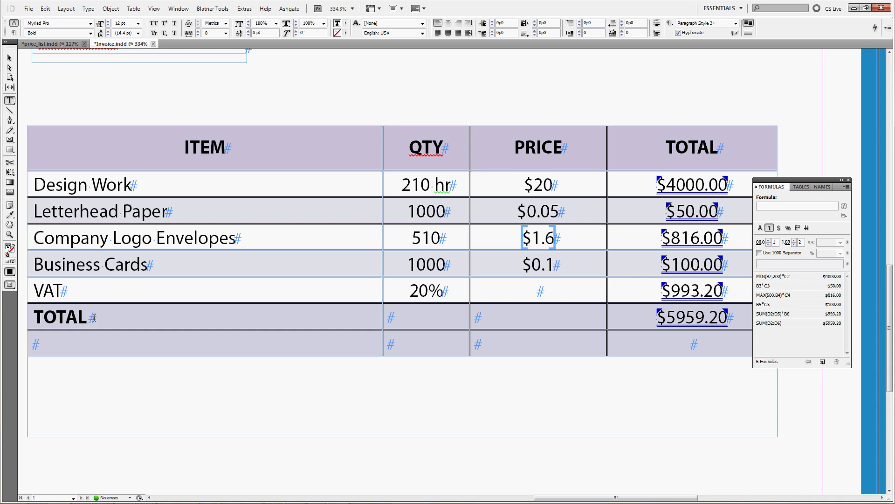
key("BackSpace")
Step: Change the TOTAL formula's range to SUM(D2:D5), giving $4966.00
left_click(709, 314)
left_click(782, 205)
key("BackSpace")
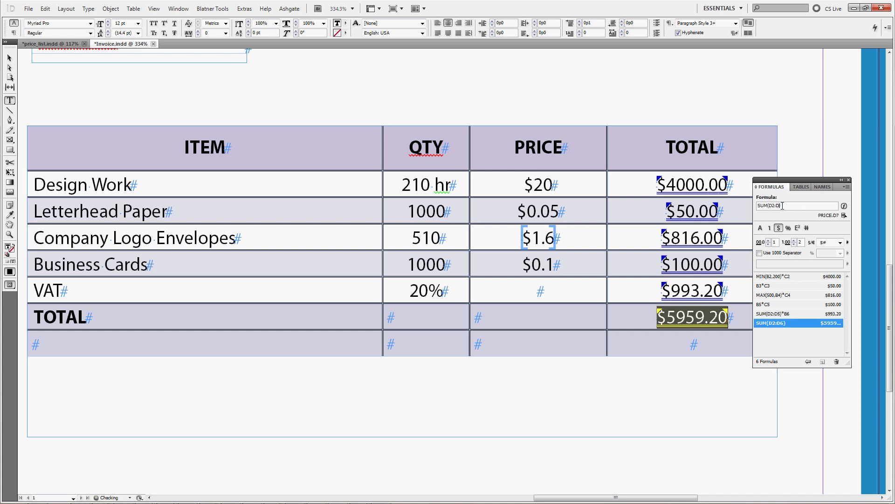
type("5")
Step: Label the new bottom row GRAND TOTAL
left_click(156, 343)
type("GR")
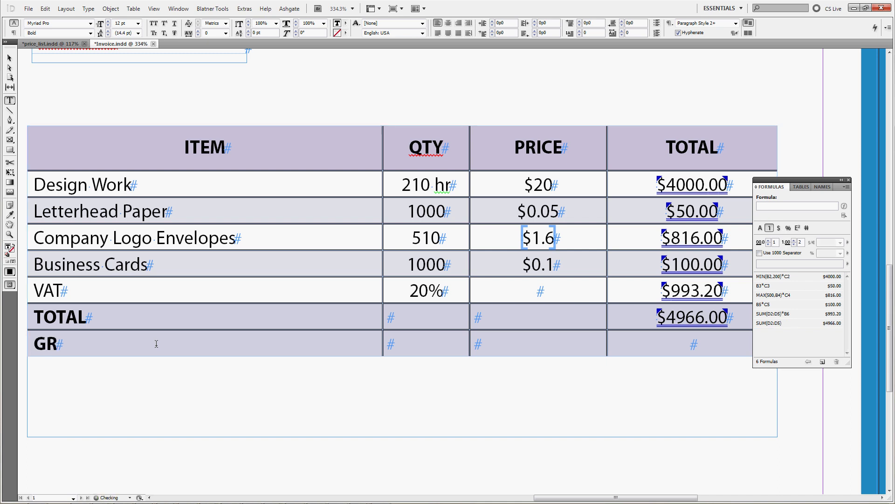
type("AND TOTAL")
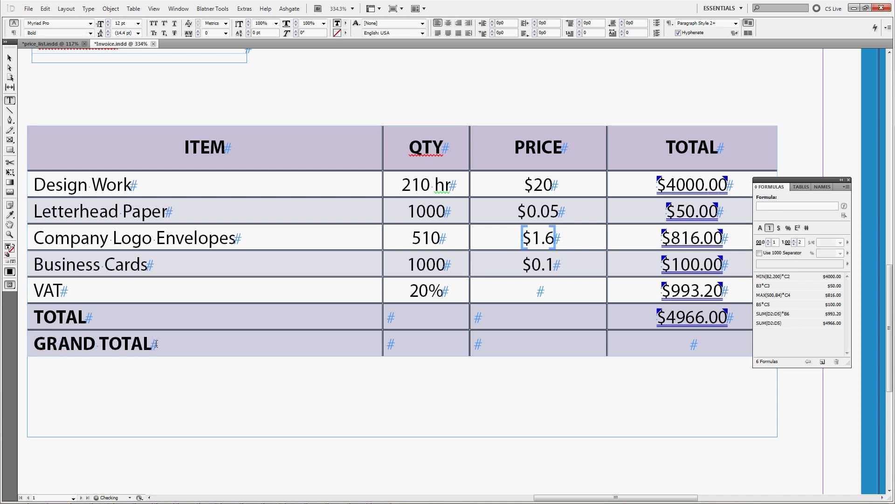
left_click(701, 337)
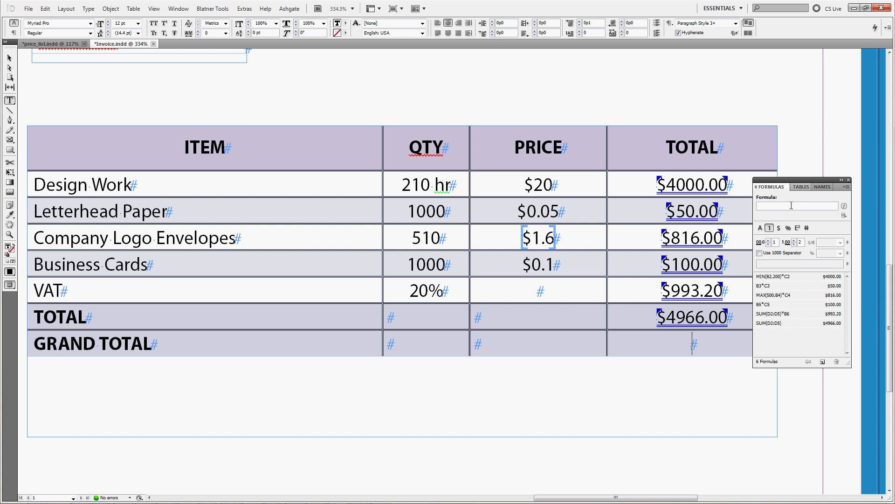
Step: Enter =D6+D7 in the GRAND TOTAL cell and convert it to a formula showing $5959.20
type("=")
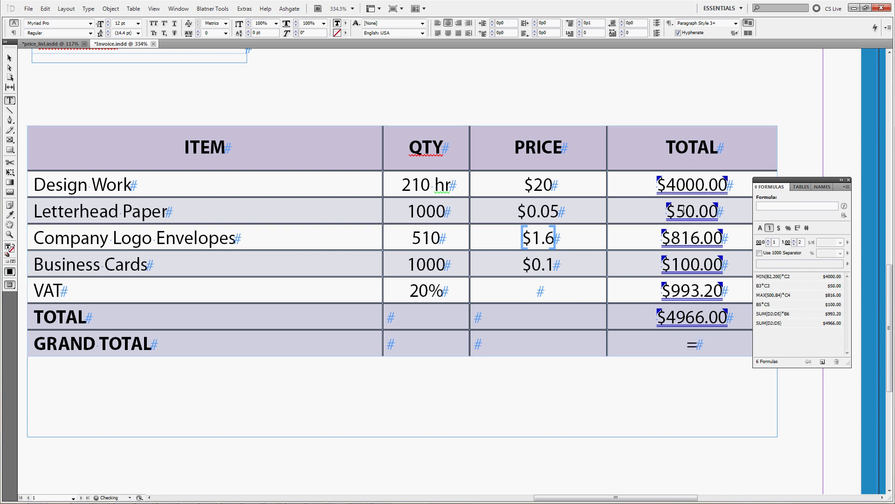
type("D6+D")
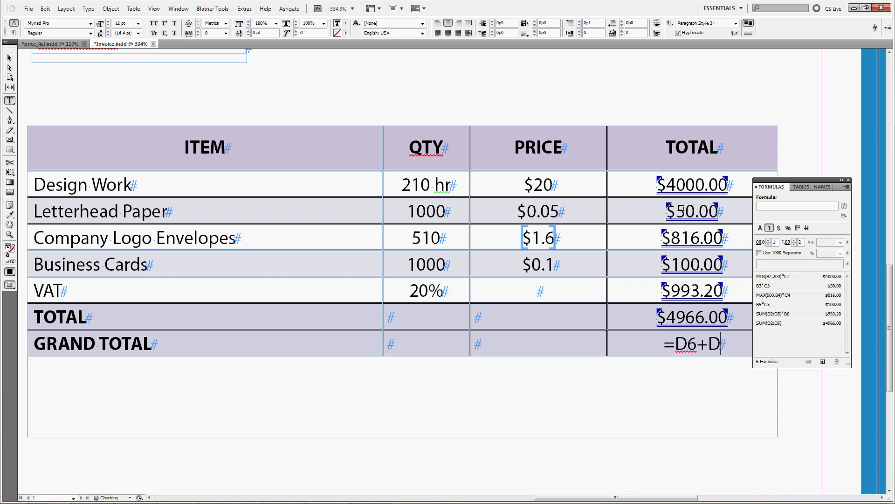
type("7")
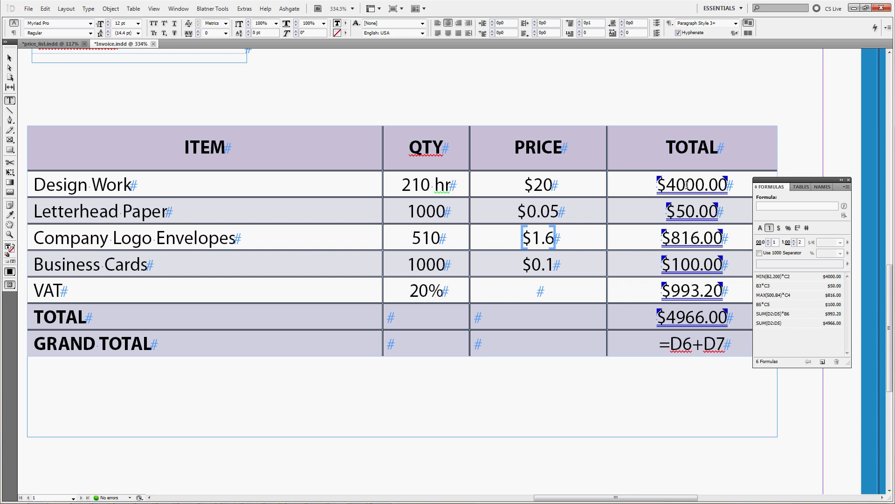
right_click(727, 345)
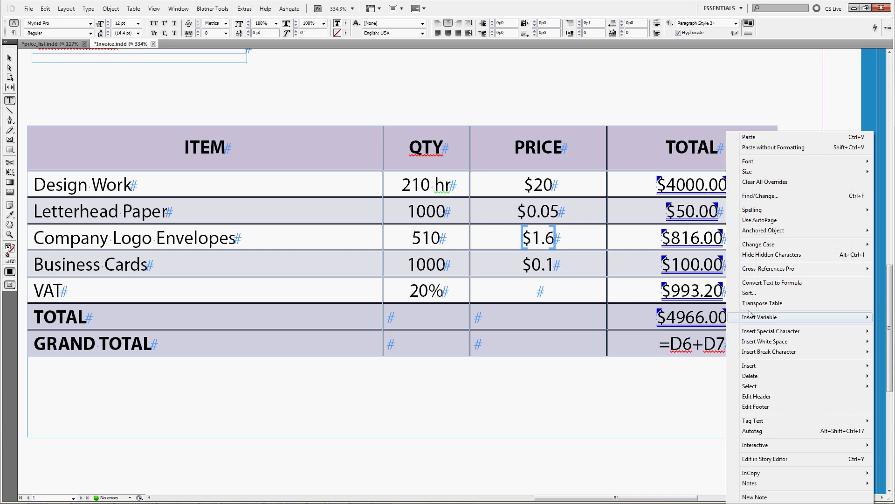
left_click(772, 288)
left_click_drag(730, 346, 653, 345)
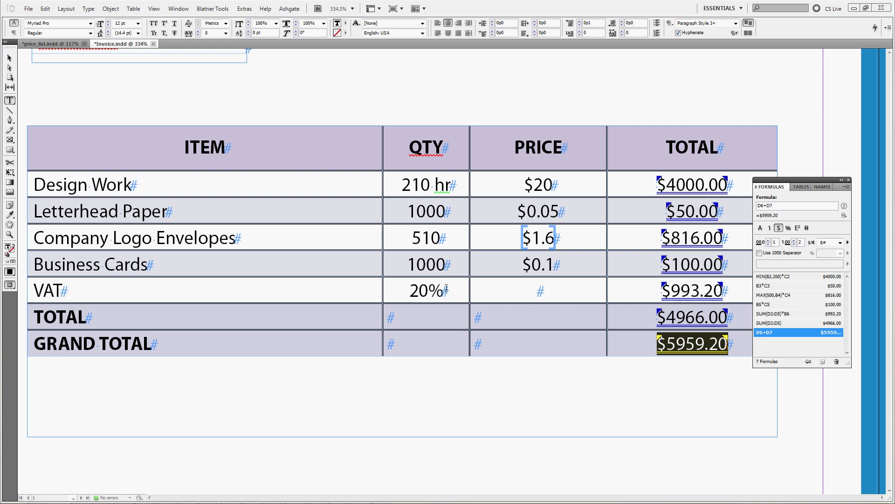
Step: Create a Global name VAT with formula 20% and the comment 'VAT Tax percentage'
left_click(822, 188)
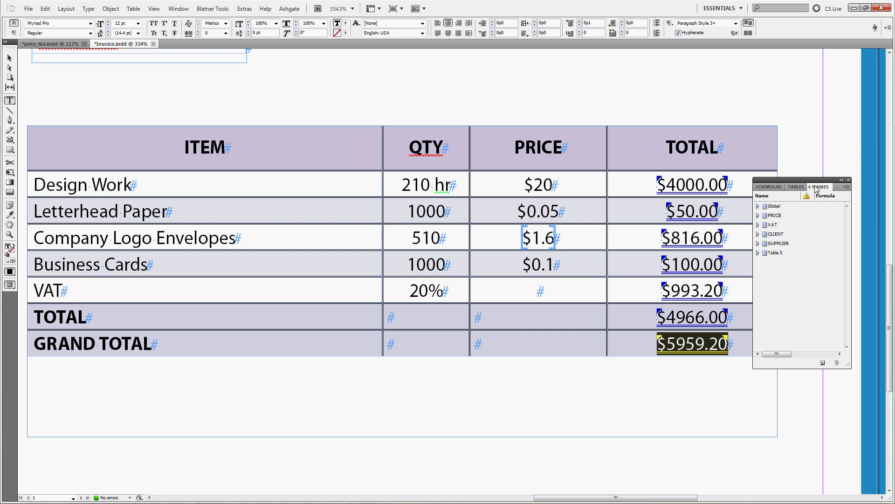
left_click(822, 362)
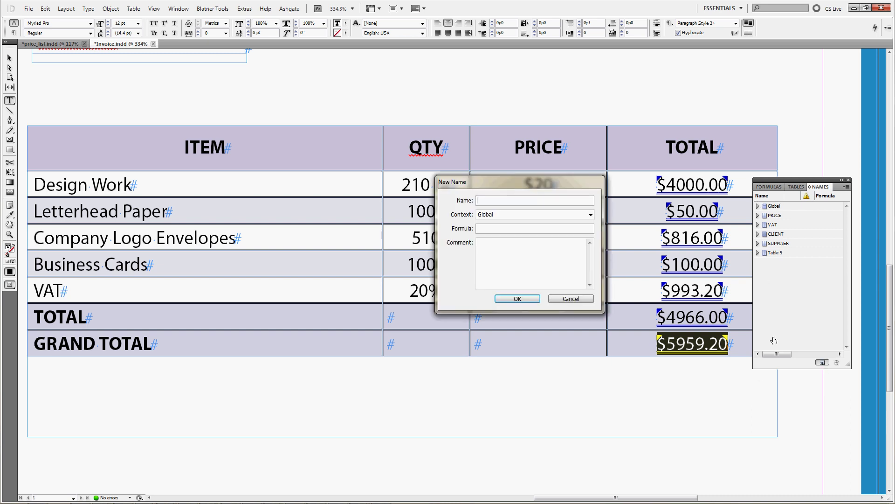
left_click(503, 214)
left_click(493, 221)
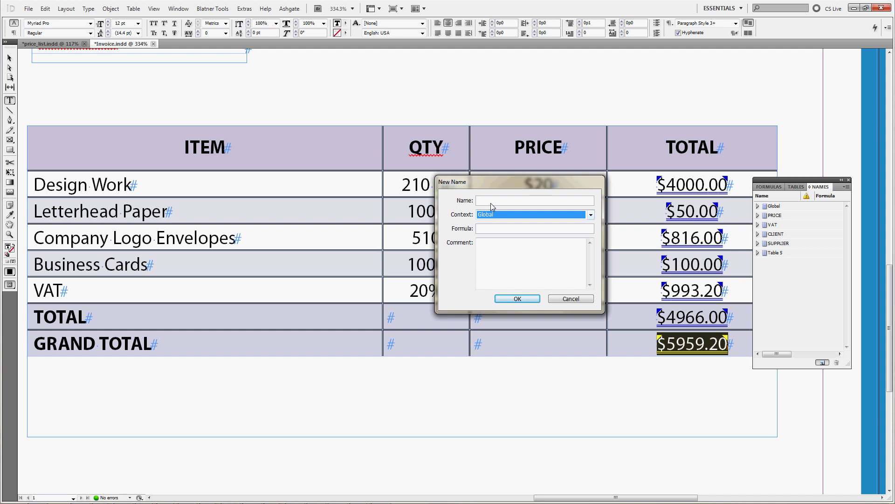
left_click(493, 201)
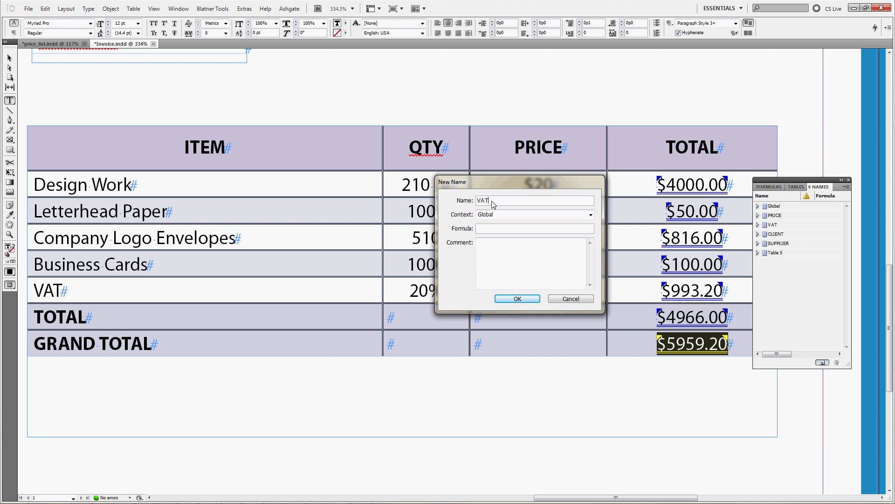
left_click(535, 229)
type("20%")
left_click(504, 258)
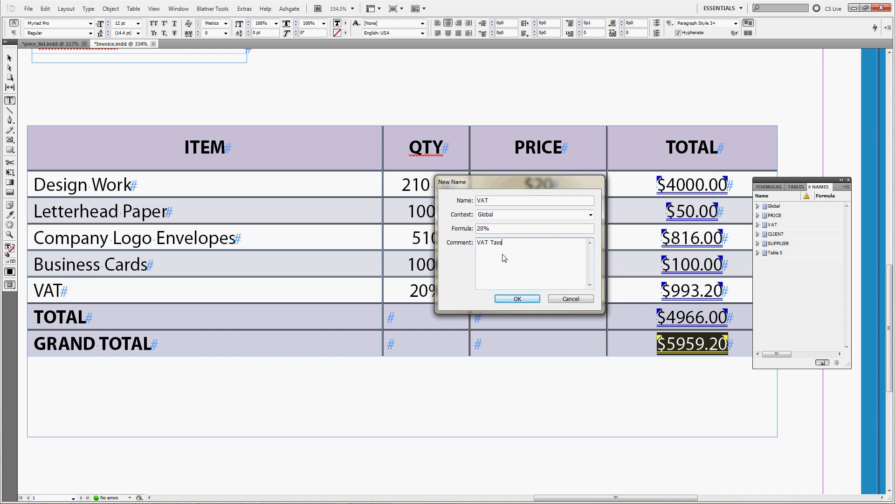
type("VAT Tax percentage")
left_click(533, 298)
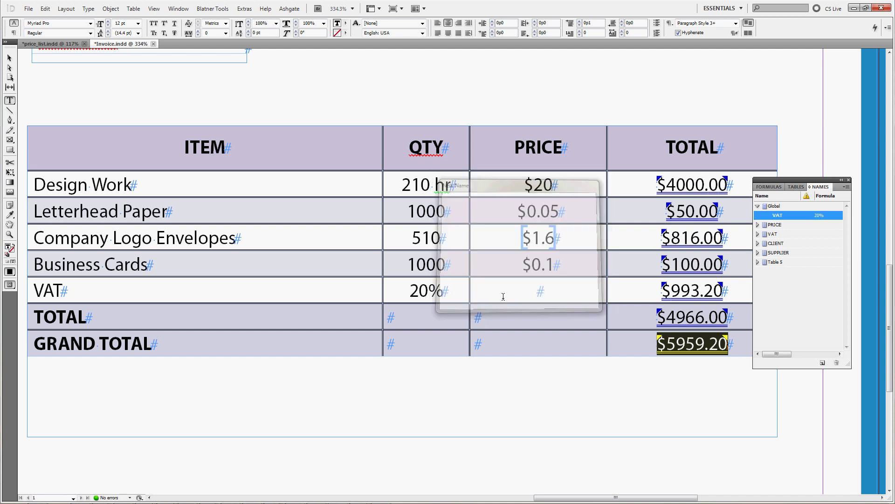
Step: Replace the VAT row's hard-coded 20% rate with a live =VAT formula
left_click_drag(414, 290, 439, 292)
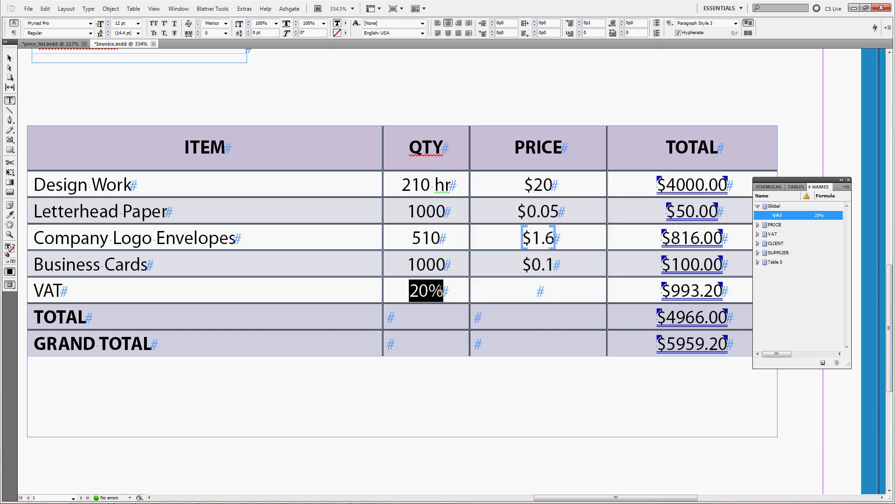
key("BackSpace")
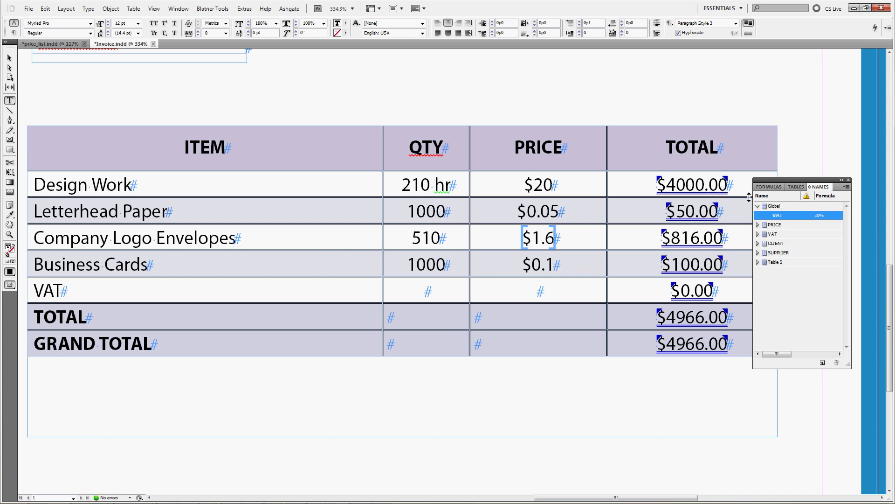
type("=VAT")
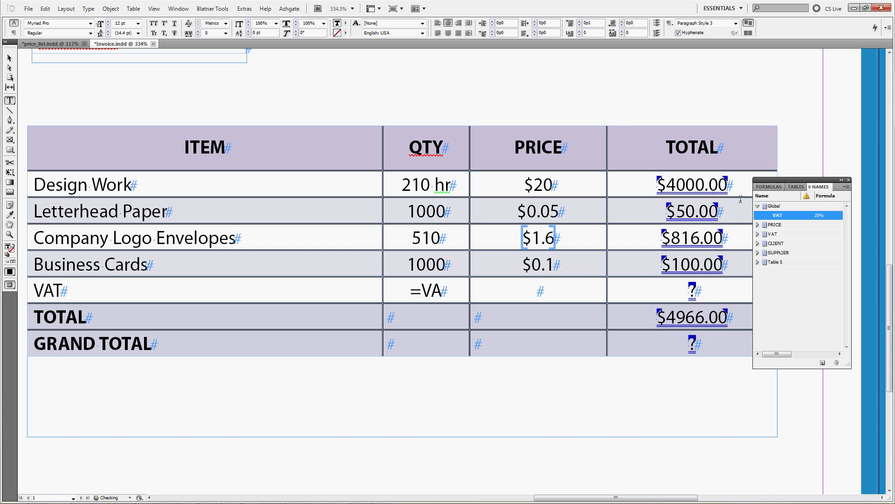
right_click(444, 290)
left_click(484, 282)
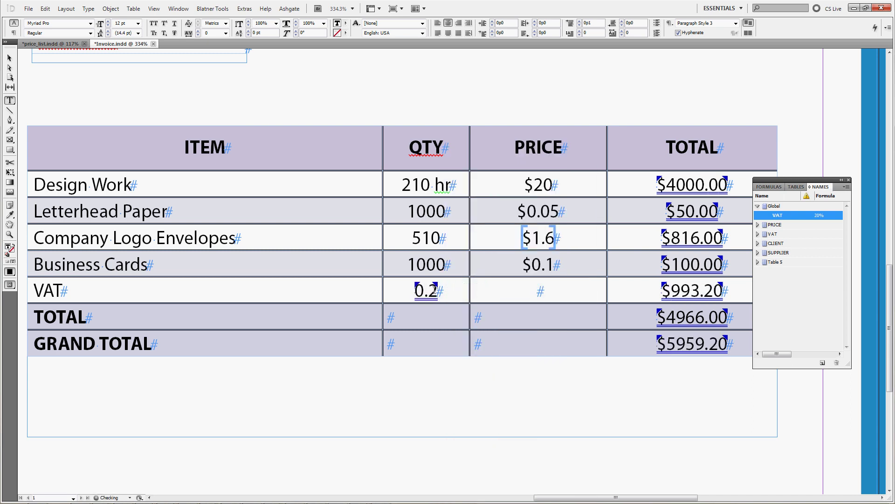
Step: Format the VAT rate cell as a percentage with 0 decimal places, showing 20%
left_click(774, 186)
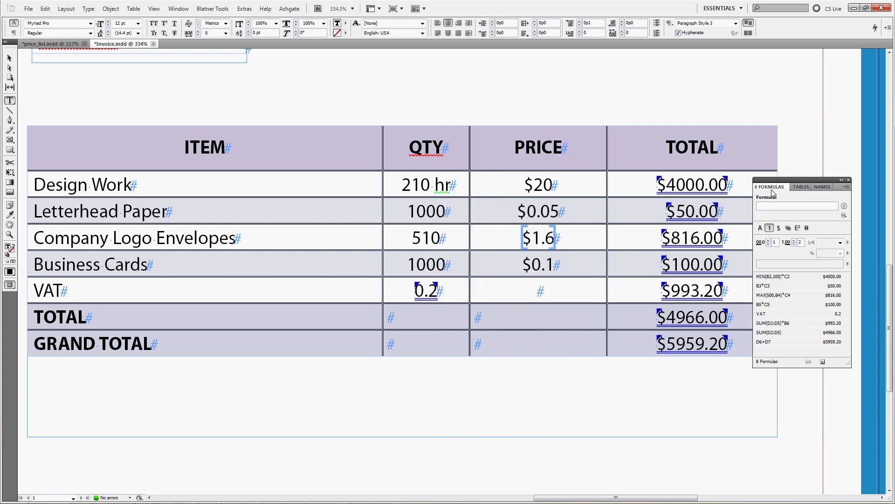
left_click(788, 227)
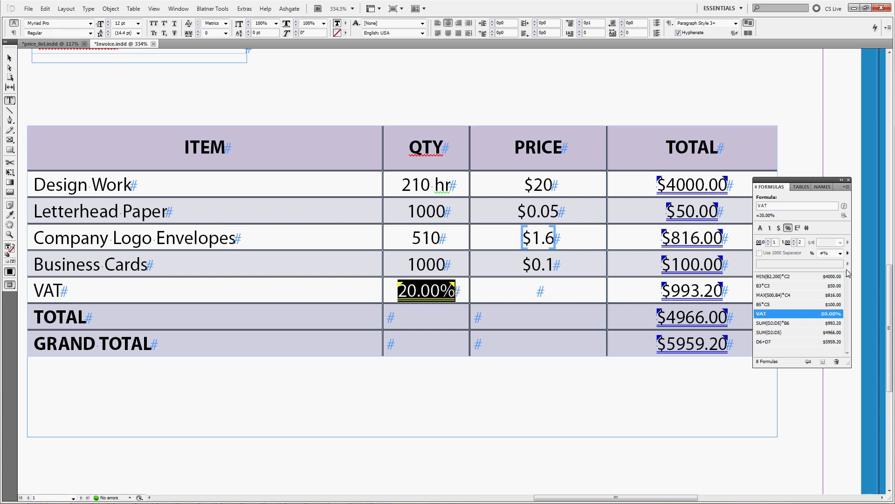
left_click(794, 245)
left_click(794, 245)
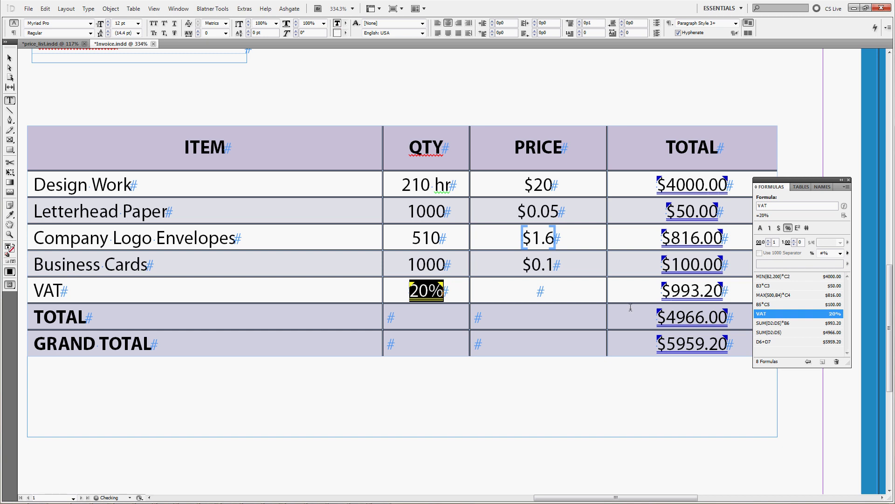
Step: Replace B6 with VAT in the $993.20 cell's formula, making it SUM(D2:D5)*VAT
left_click(692, 295)
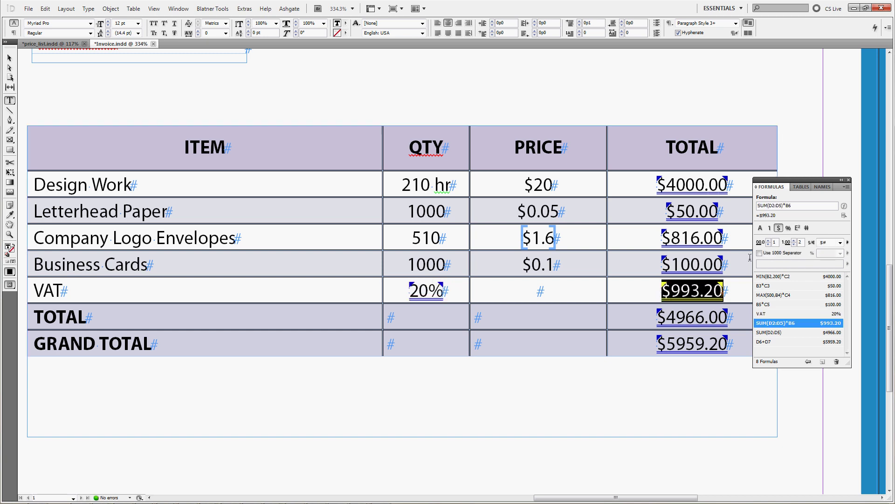
double_click(788, 206)
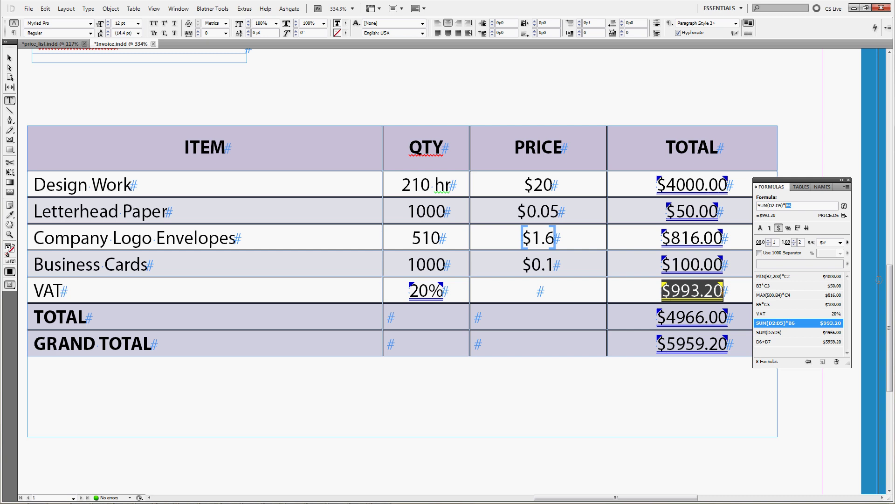
type("VAT")
key("Return")
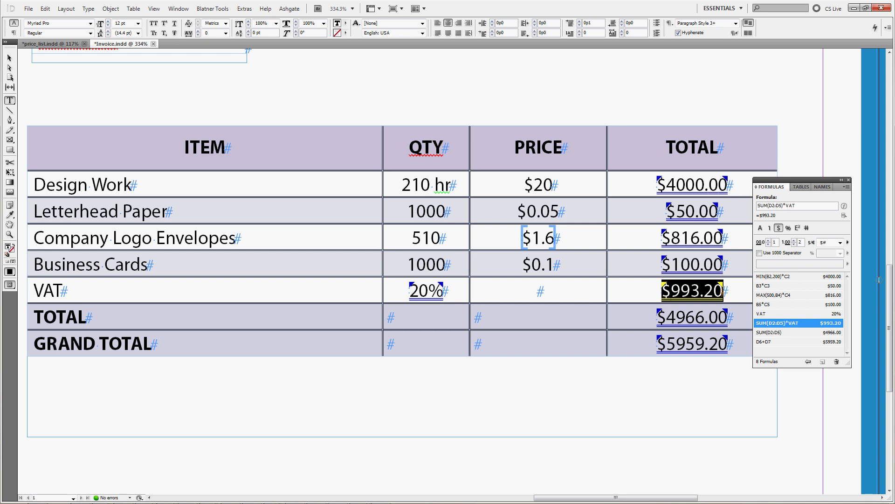
Step: Change the named VAT value from 20% to 21%, and check the VAT row now shows 21% and $1042.86
left_click(823, 187)
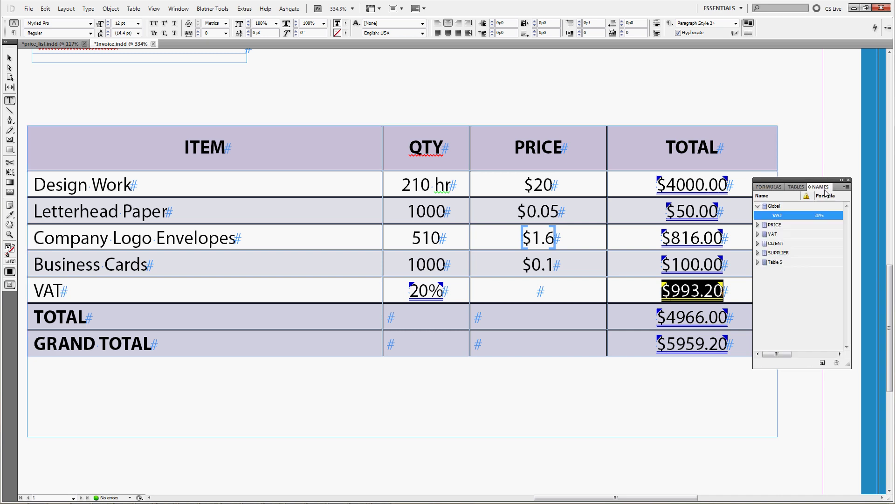
double_click(784, 215)
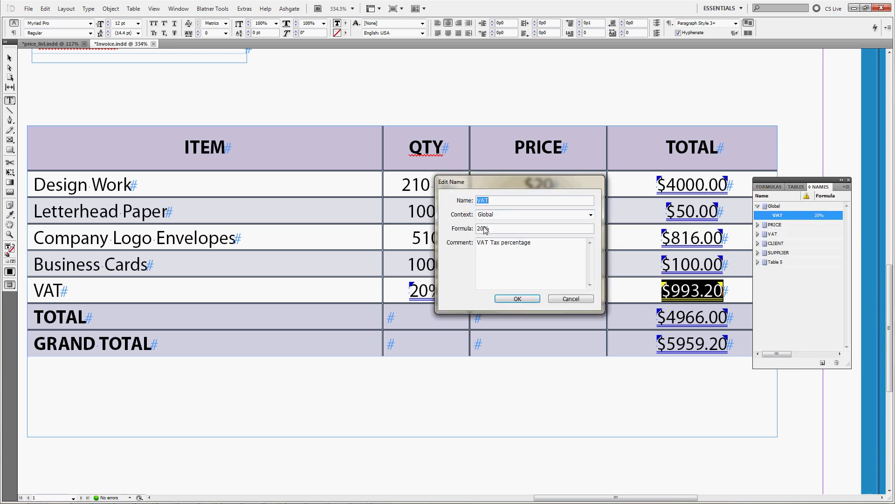
left_click(484, 229)
key("BackSpace")
type("1")
key("Return")
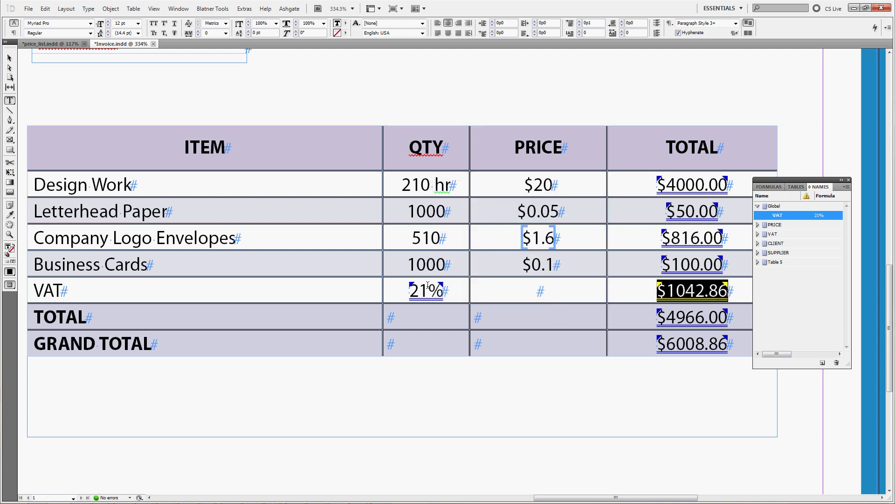
double_click(452, 285)
double_click(690, 287)
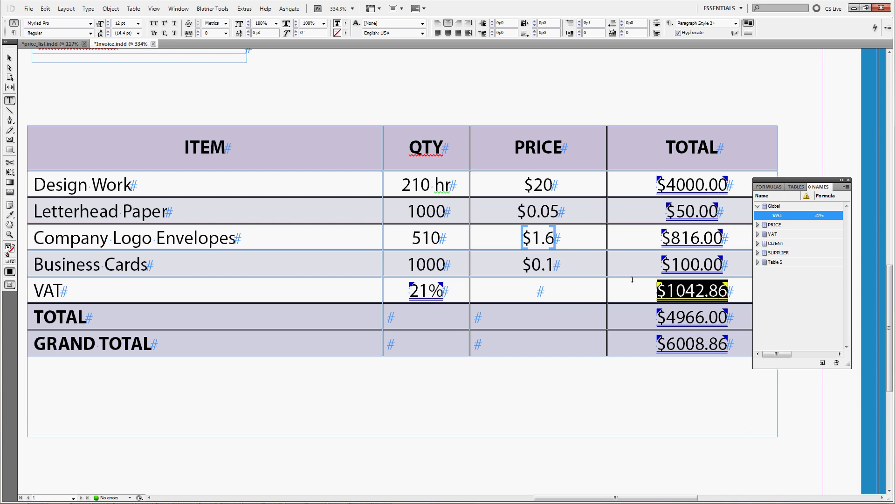